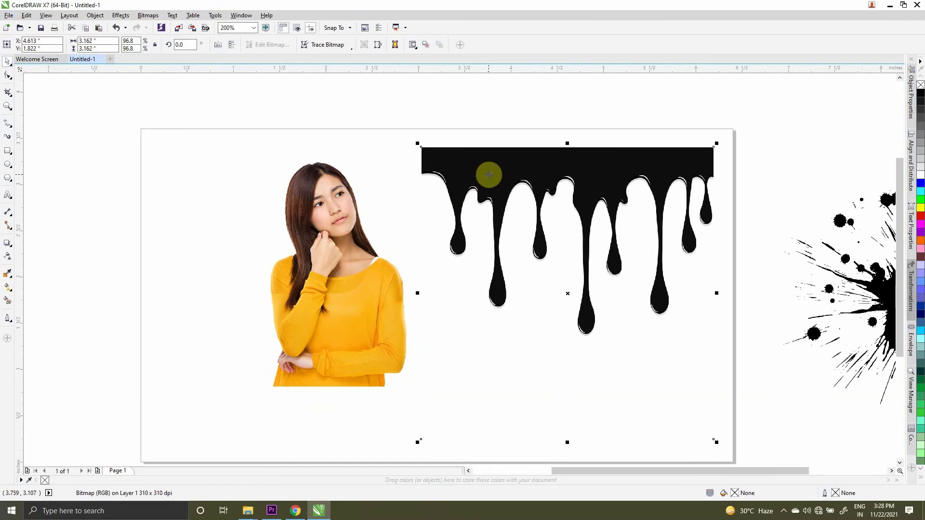
Step: Convert the black drip bitmap to a vector curve using Outline Trace with the Logo image type
click(332, 47)
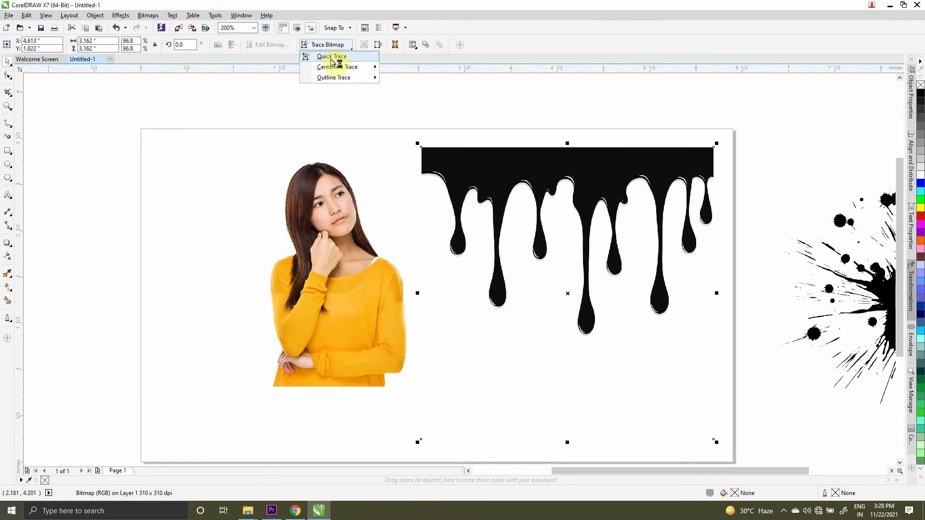
mouse_move(348, 77)
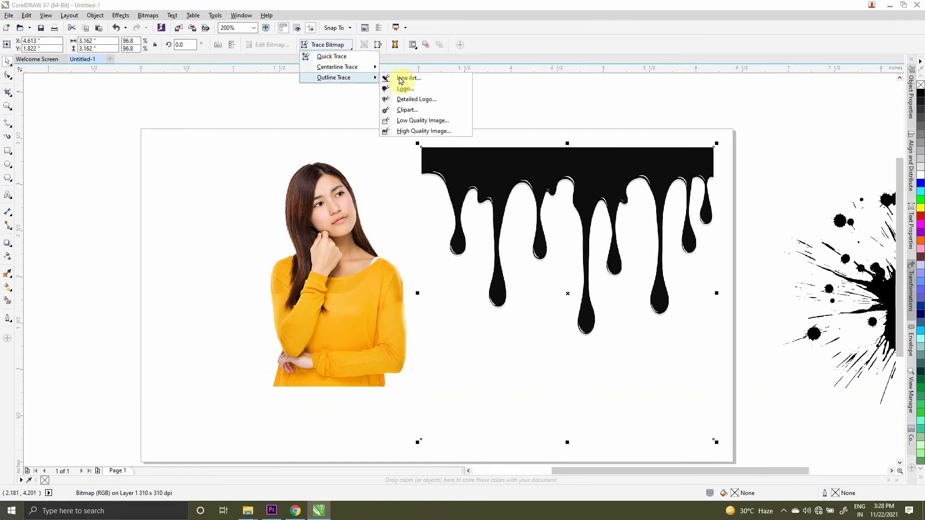
click(409, 91)
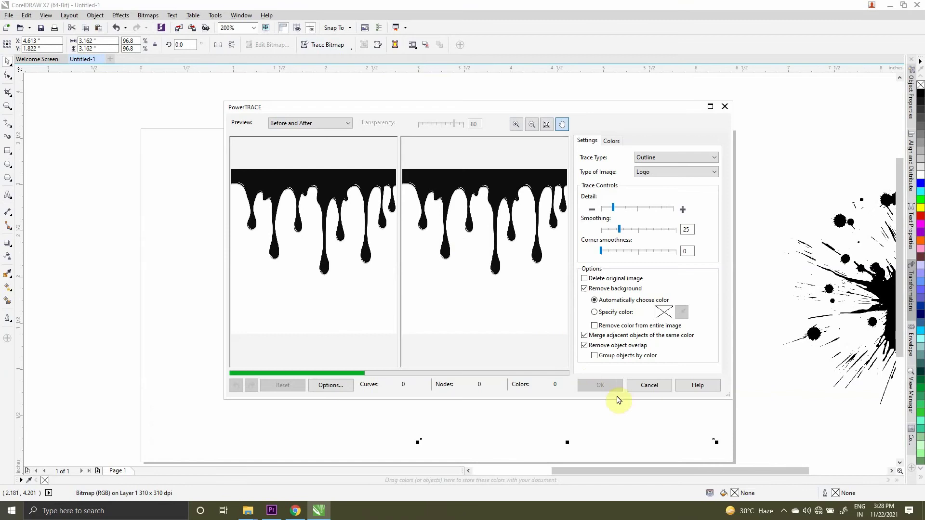
click(600, 386)
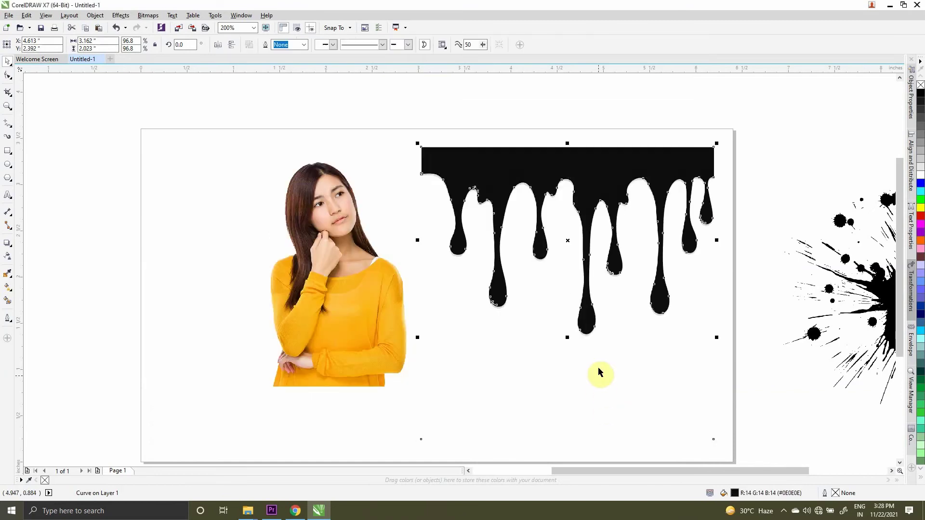
Step: Move the traced drip curve over the woman's photo and delete the original drip bitmap
mouse_move(593, 206)
mouse_down()
mouse_move(392, 217)
mouse_move(351, 240)
mouse_up()
click(519, 172)
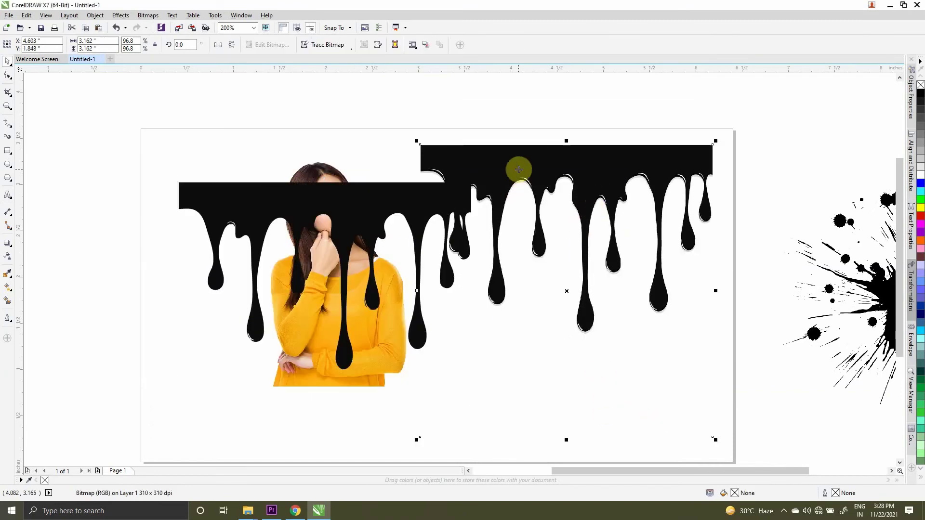
key(Delete)
Step: Scale the drip curve down to about 1.52 in wide and position it over the lower part of the yellow sweater
click(470, 200)
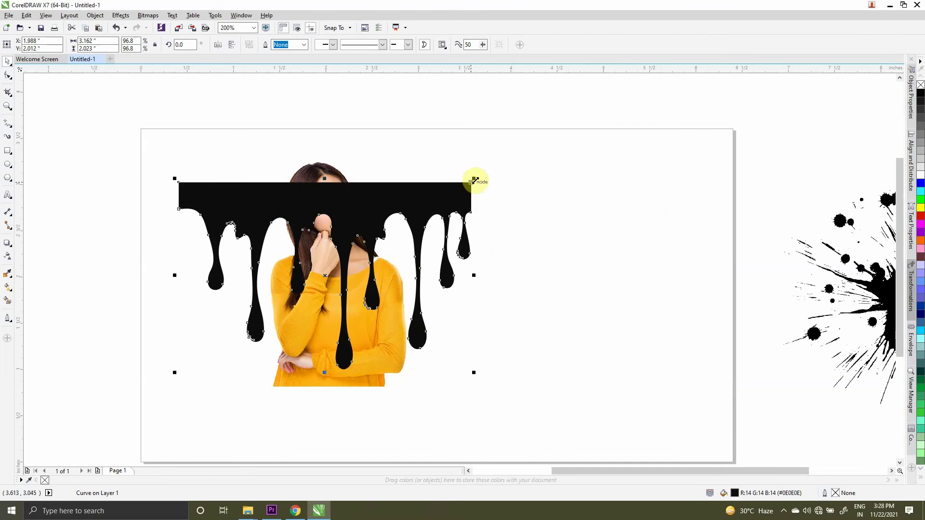
mouse_move(474, 180)
mouse_down()
mouse_move(280, 300)
mouse_move(289, 297)
mouse_up()
drag(331, 363, 433, 305)
drag(362, 334, 362, 291)
scroll(367, 326, up, 1)
scroll(362, 455, up, 1)
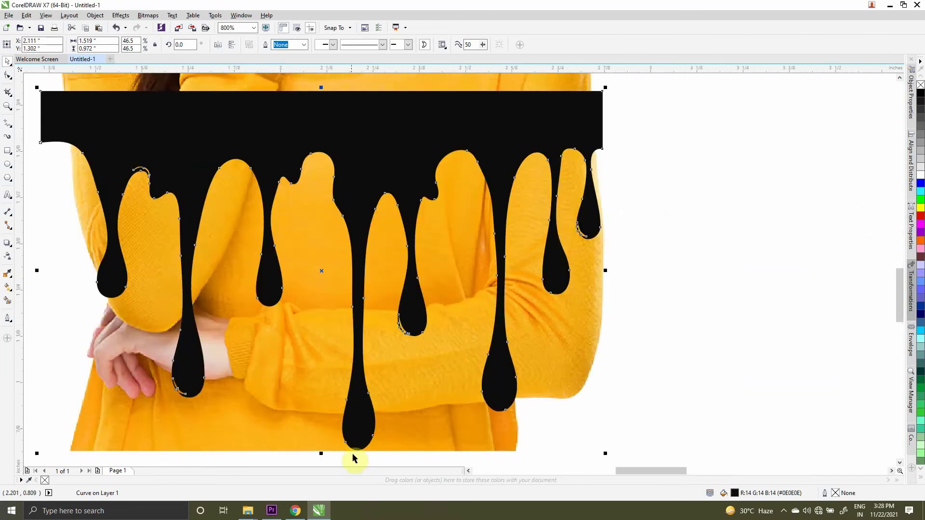
scroll(355, 459, up, 1)
scroll(380, 411, down, 3)
scroll(393, 343, up, 1)
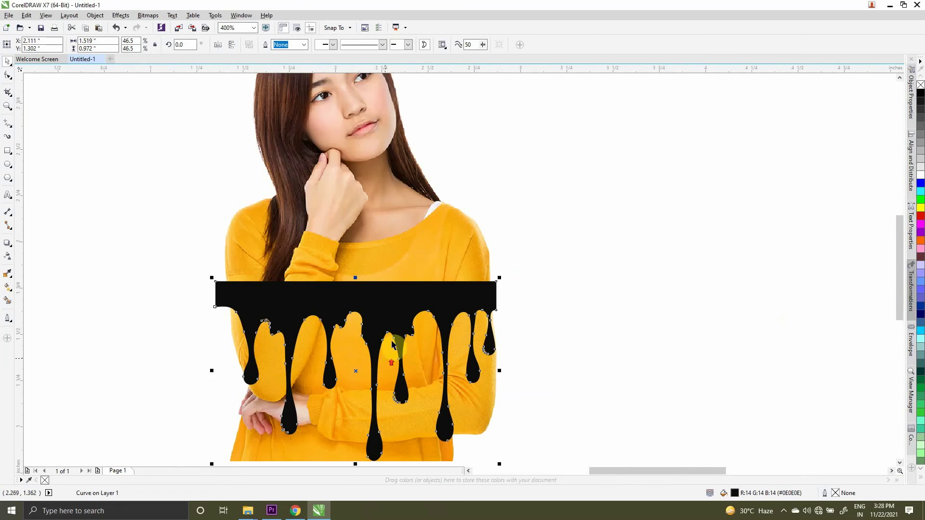
scroll(461, 296, up, 1)
scroll(436, 307, down, 1)
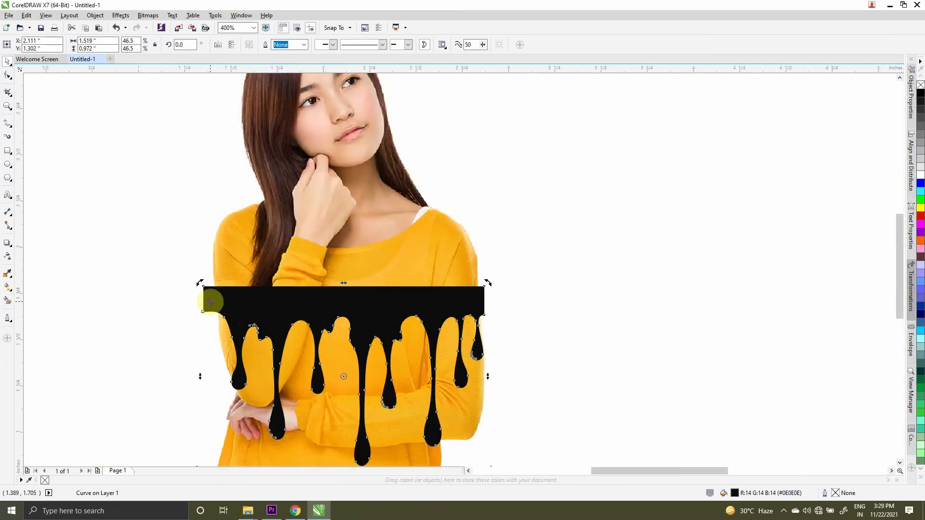
Step: Fine-tune the drip curve's size to about 1.48 in wide so it spans the sweater's width
scroll(209, 303, up, 1)
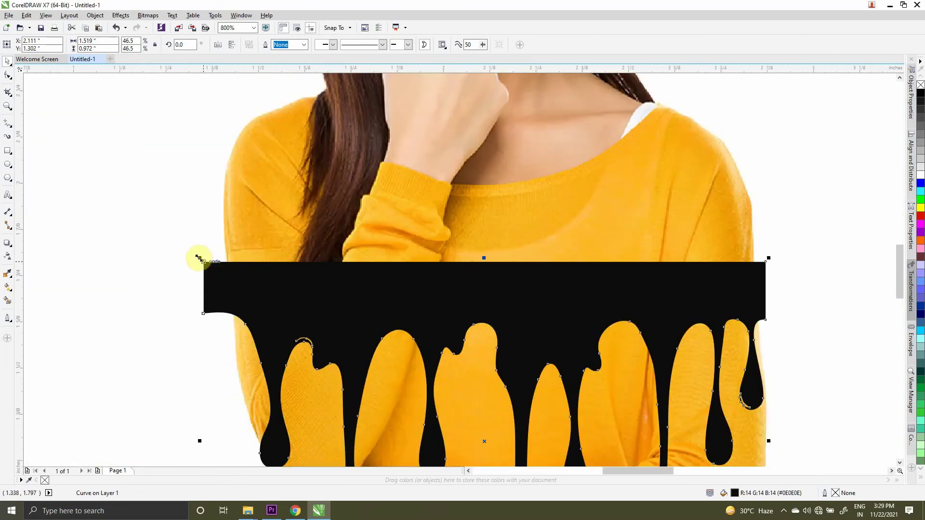
drag(198, 257, 218, 268)
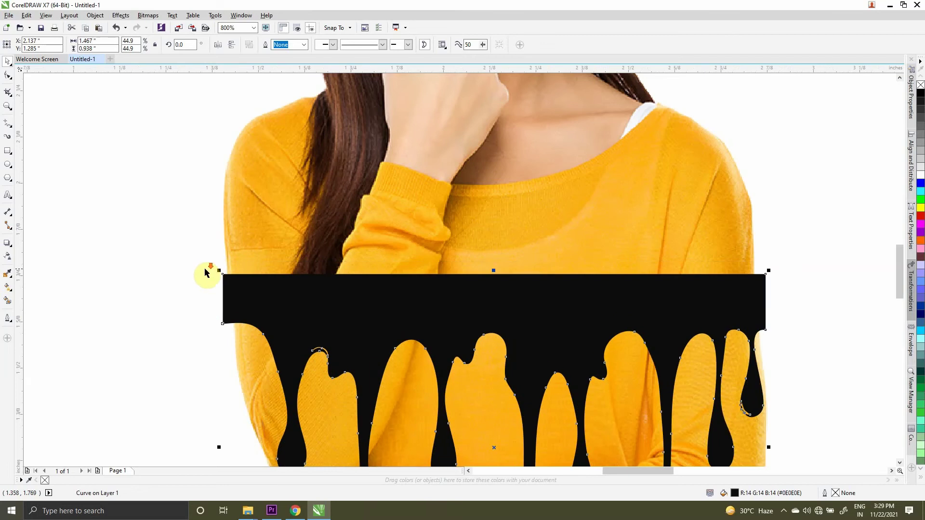
scroll(205, 273, down, 4)
scroll(223, 303, up, 4)
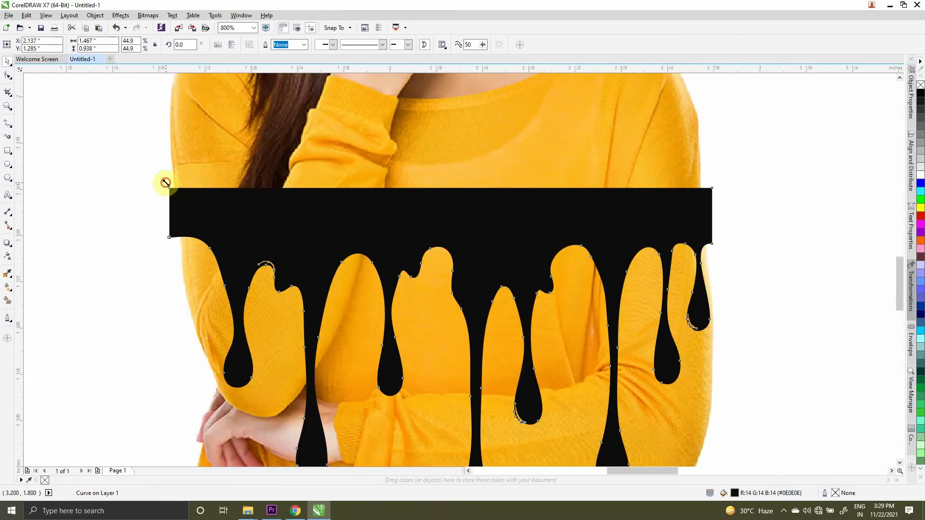
drag(166, 183, 160, 179)
scroll(213, 233, down, 2)
click(265, 360)
scroll(204, 189, up, 1)
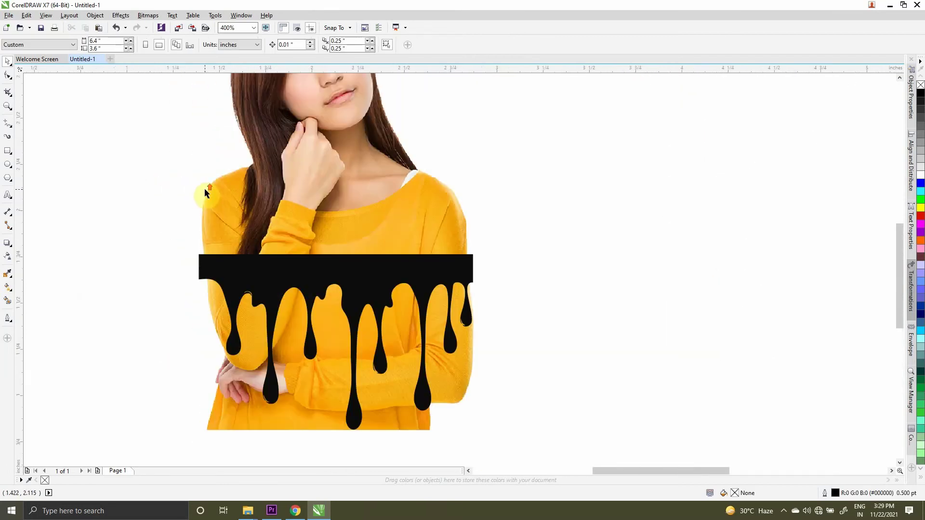
scroll(205, 189, down, 2)
scroll(224, 145, up, 2)
scroll(342, 256, down, 2)
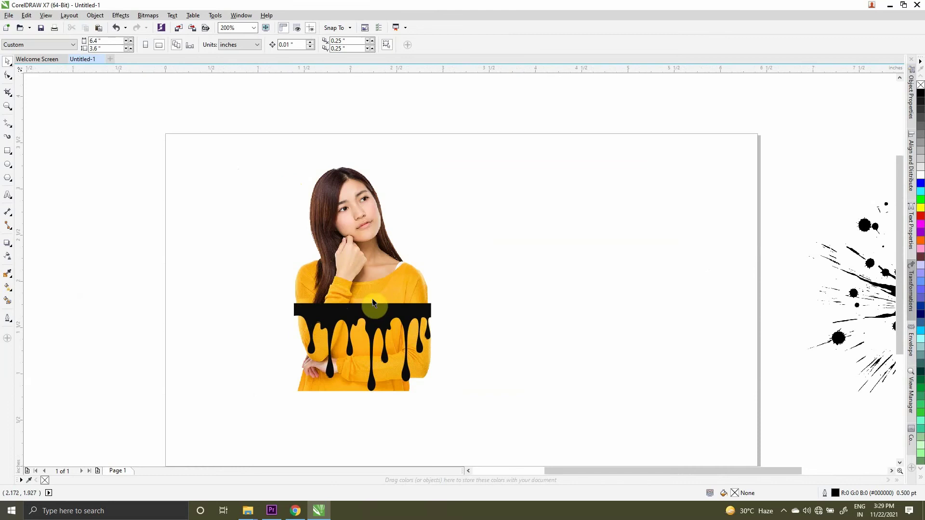
Step: Remove the drip curve's black fill and give it a black hairline outline instead
click(407, 305)
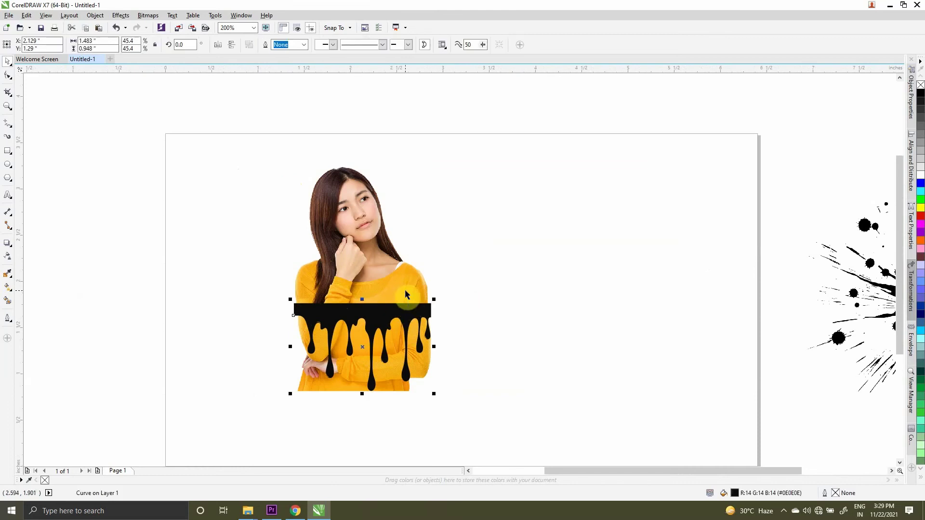
scroll(408, 305, up, 3)
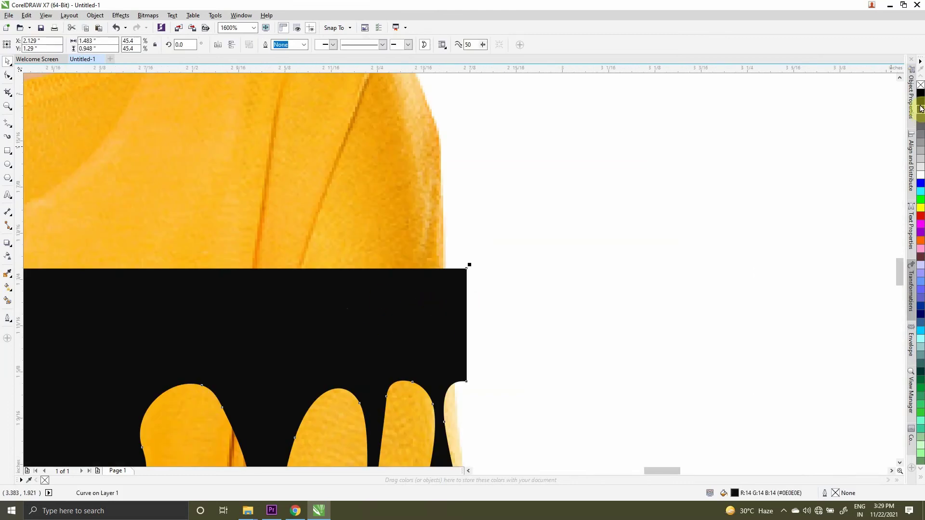
click(921, 87)
scroll(516, 242, down, 3)
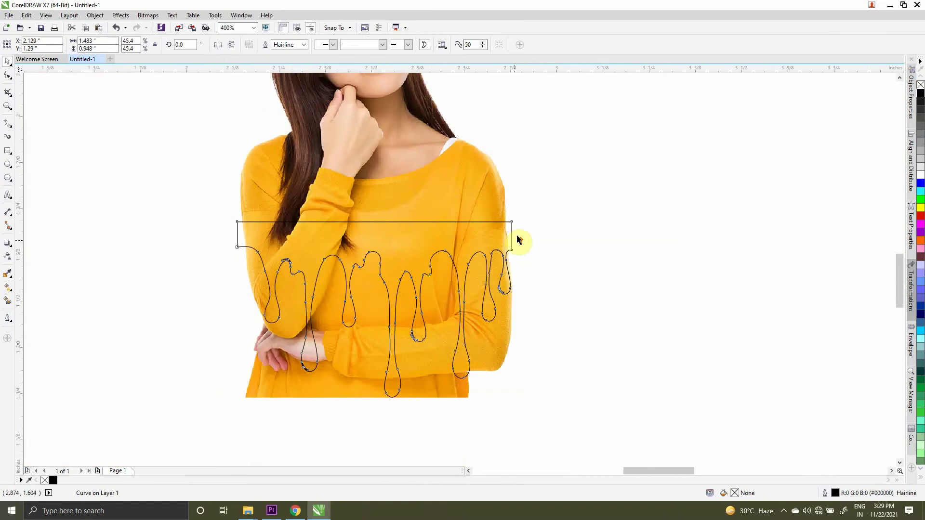
Step: Reshape the drip curve by moving its two right-end corner nodes onto the sweater's right edge
scroll(514, 164, up, 3)
scroll(515, 164, up, 1)
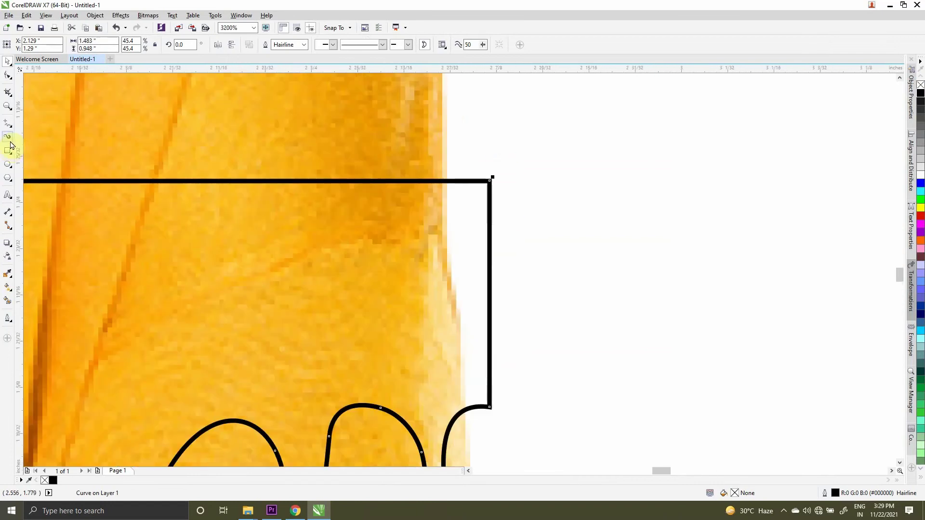
click(8, 77)
drag(490, 180, 447, 182)
drag(491, 407, 466, 404)
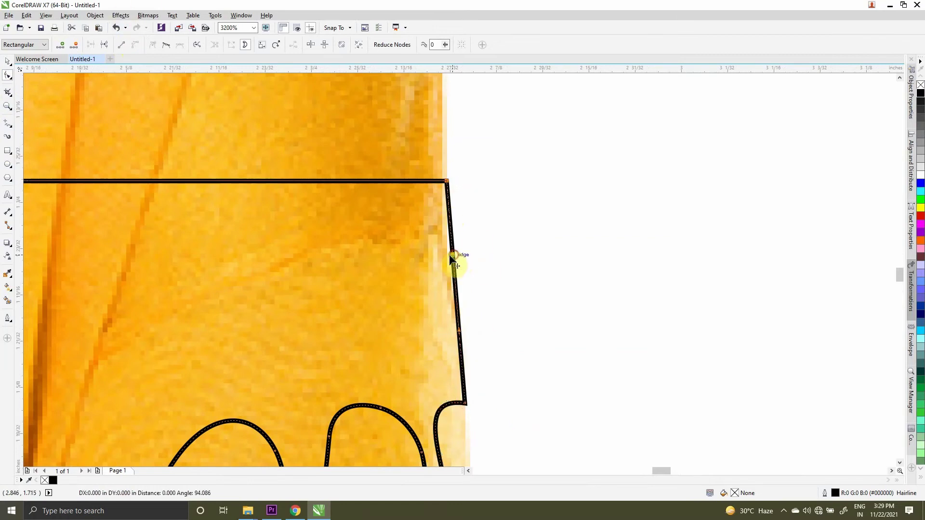
Step: Delete the extra node near the drip curve's left end and move both left corner nodes onto the sweater's edge
scroll(337, 269, down, 4)
scroll(276, 273, up, 3)
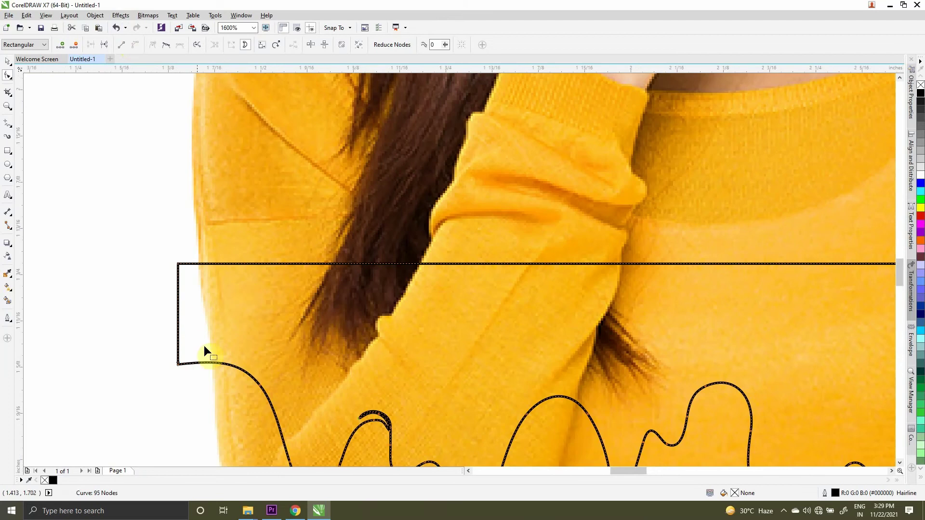
scroll(177, 359, up, 1)
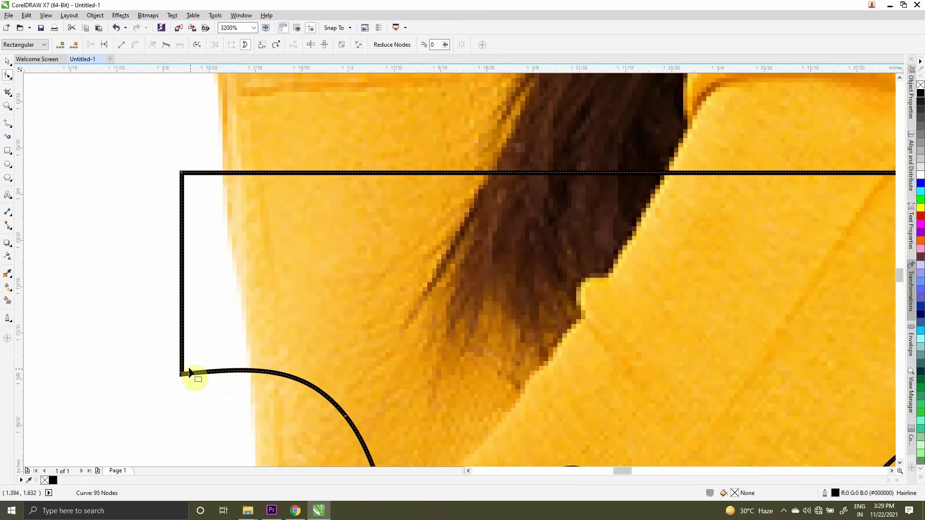
drag(356, 410, 340, 428)
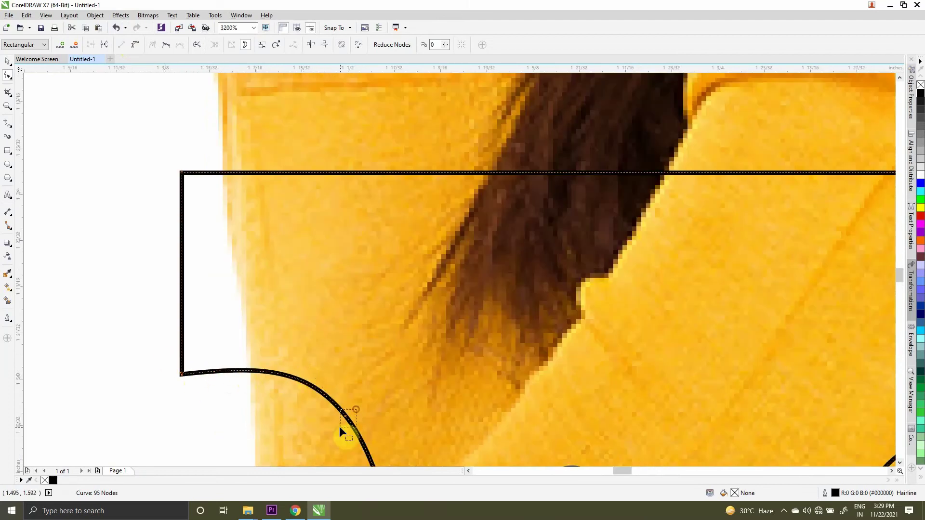
key(Delete)
drag(182, 376, 248, 374)
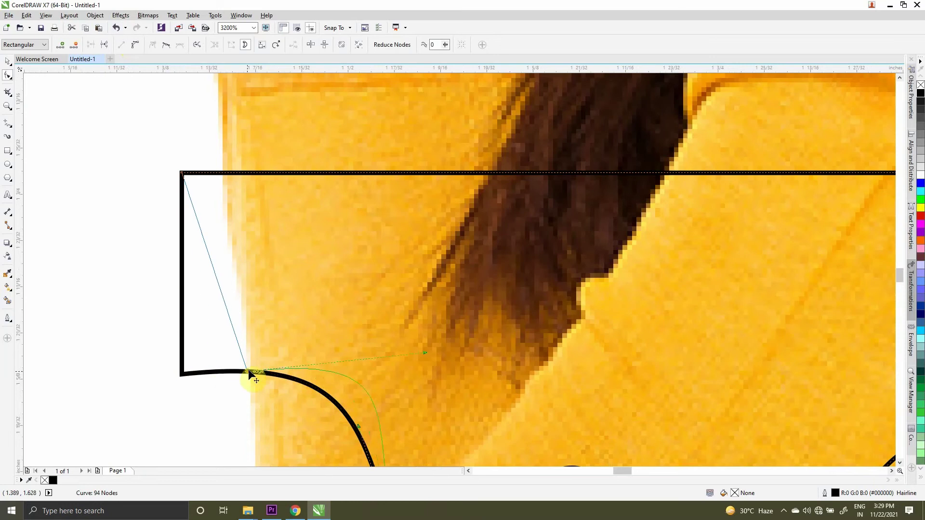
drag(182, 173, 221, 172)
scroll(200, 191, down, 4)
scroll(210, 169, up, 1)
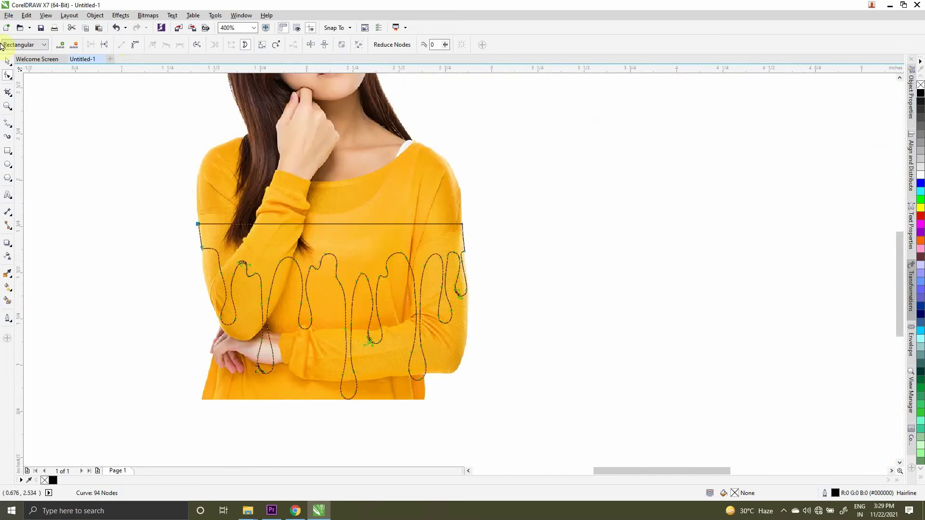
click(7, 61)
click(67, 171)
click(409, 265)
scroll(270, 202, down, 1)
scroll(285, 140, up, 1)
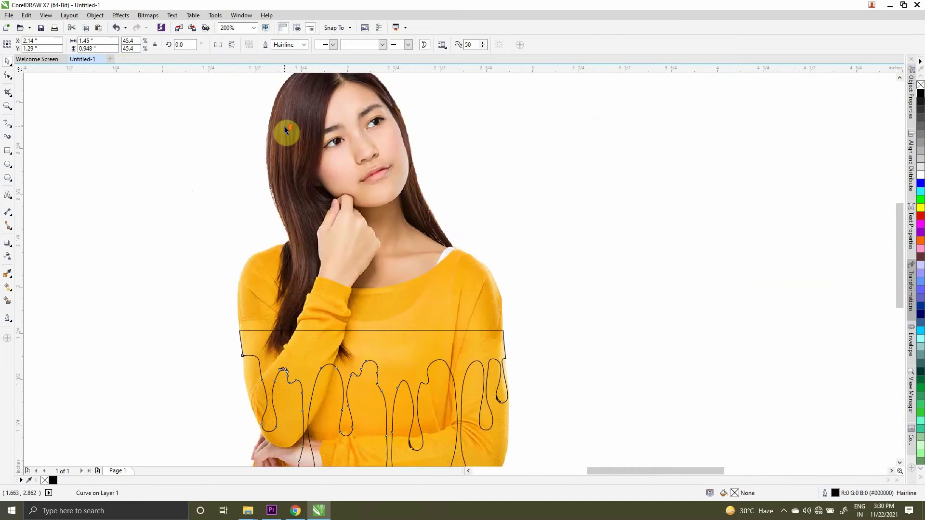
scroll(333, 157, down, 1)
scroll(334, 158, up, 1)
scroll(365, 249, down, 1)
scroll(389, 331, up, 1)
scroll(450, 260, down, 1)
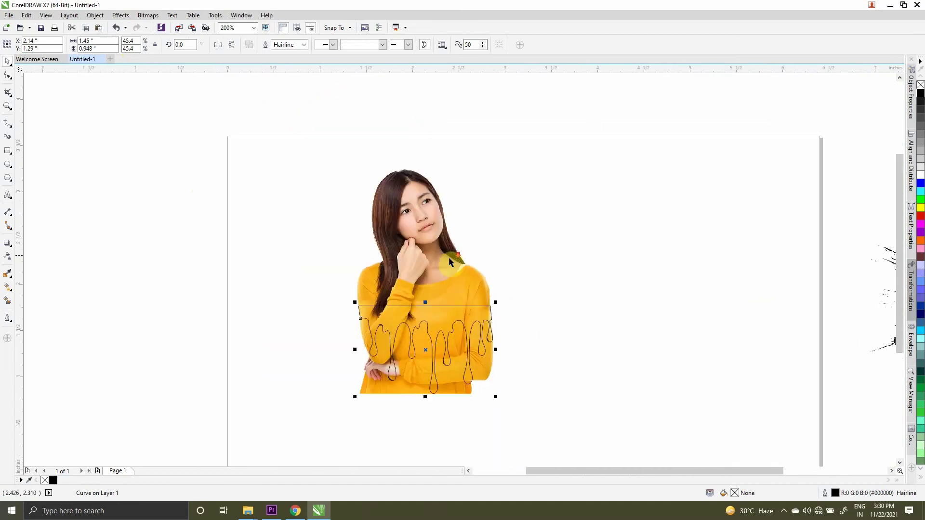
scroll(424, 348, up, 1)
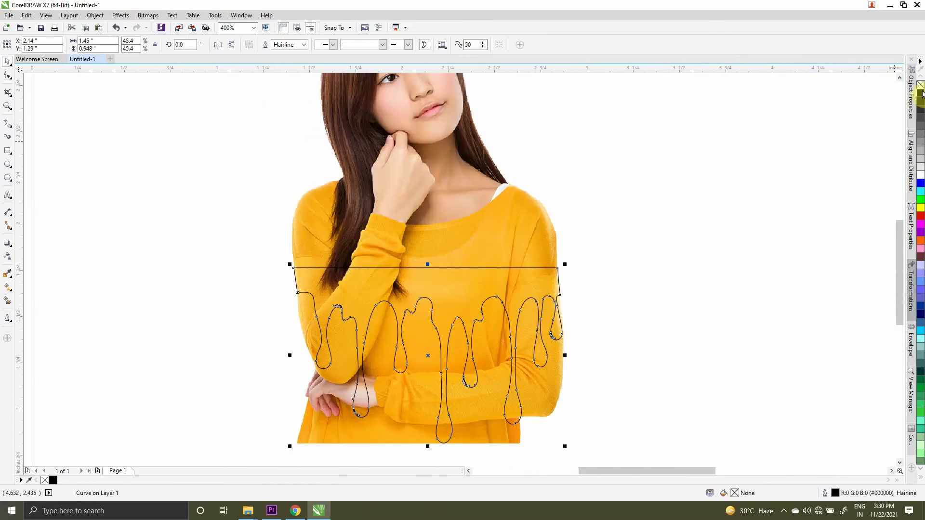
Step: Copy the woman's photo and paste the duplicate directly over the original
click(519, 249)
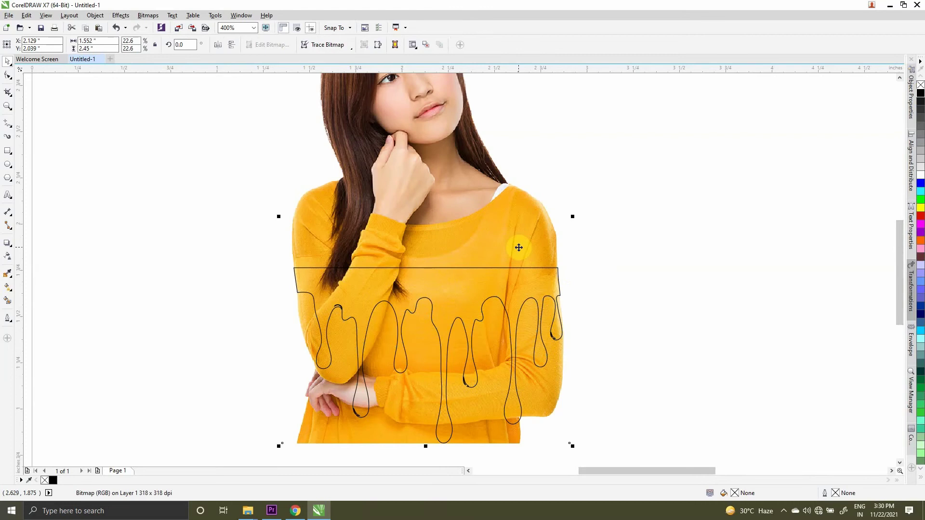
right_click(496, 240)
click(523, 343)
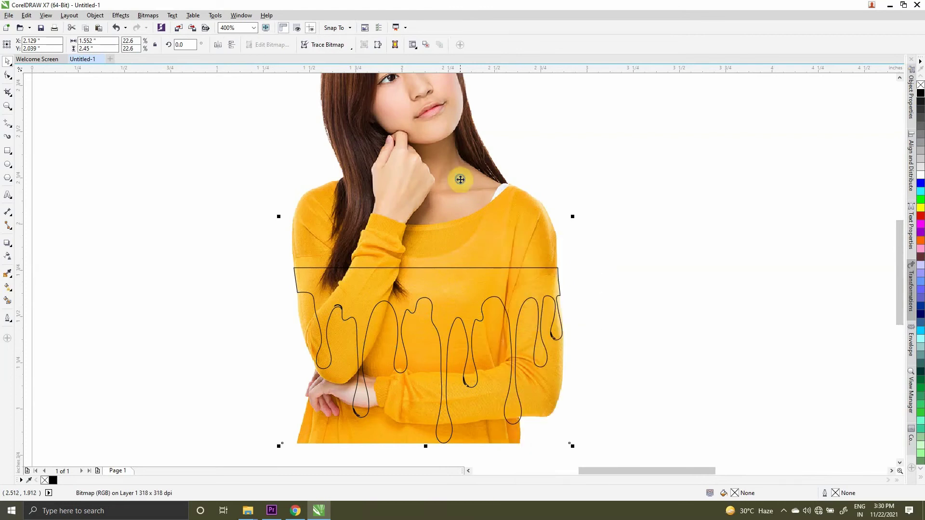
right_click(459, 180)
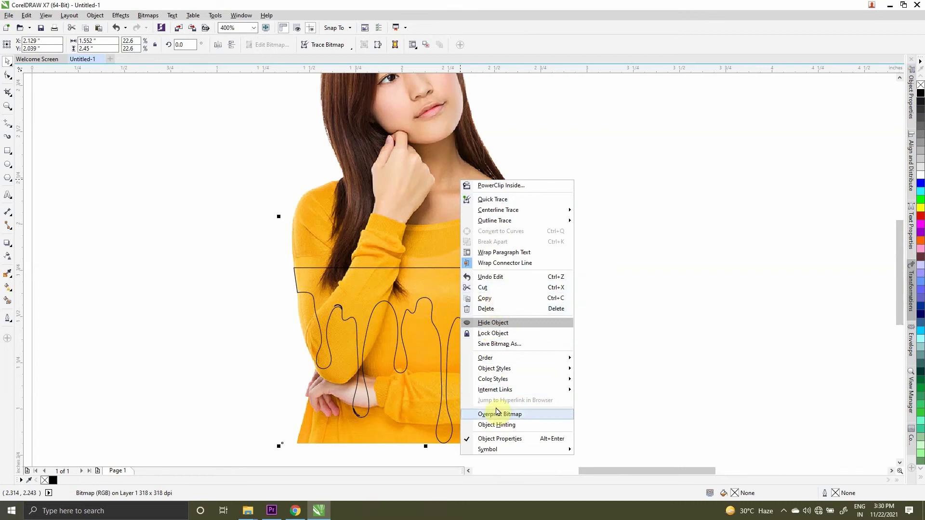
click(497, 289)
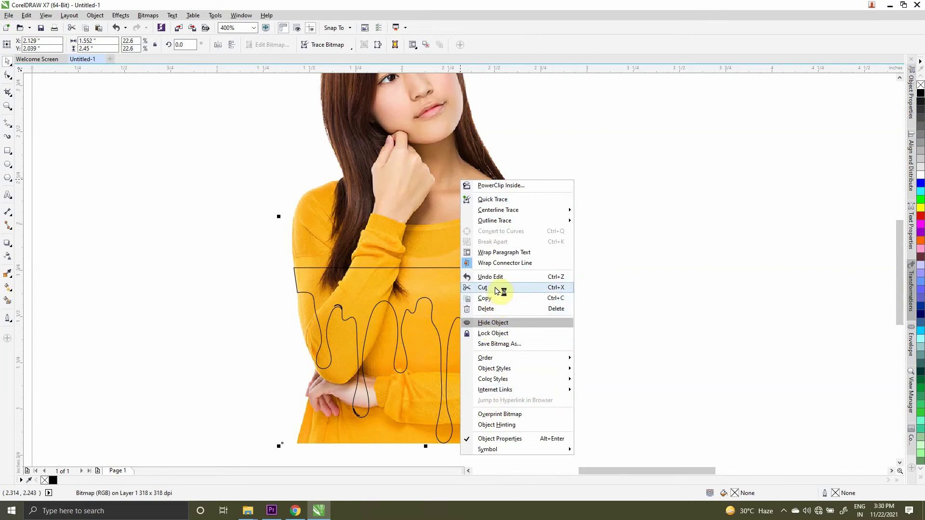
click(625, 319)
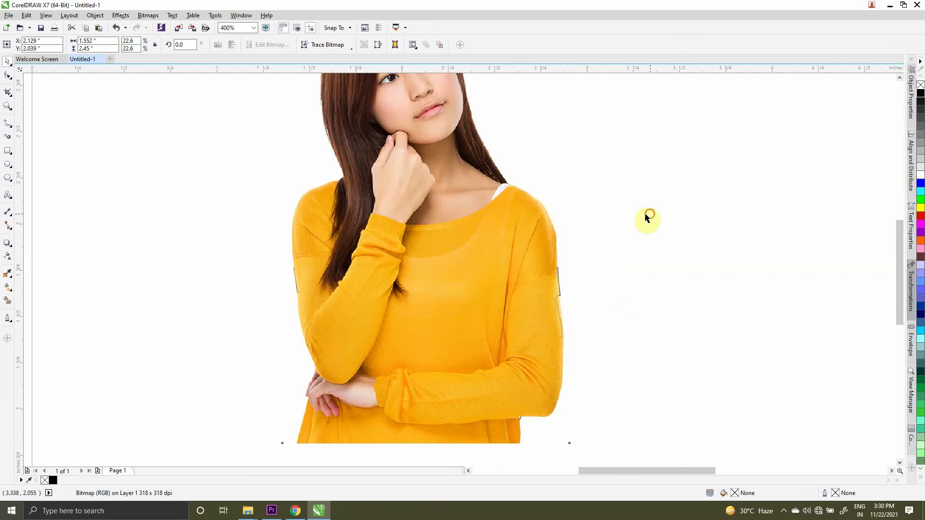
Step: Move the duplicate photo horizontally to sit just to the right of the original
drag(452, 224, 555, 224)
key(ctrl+z)
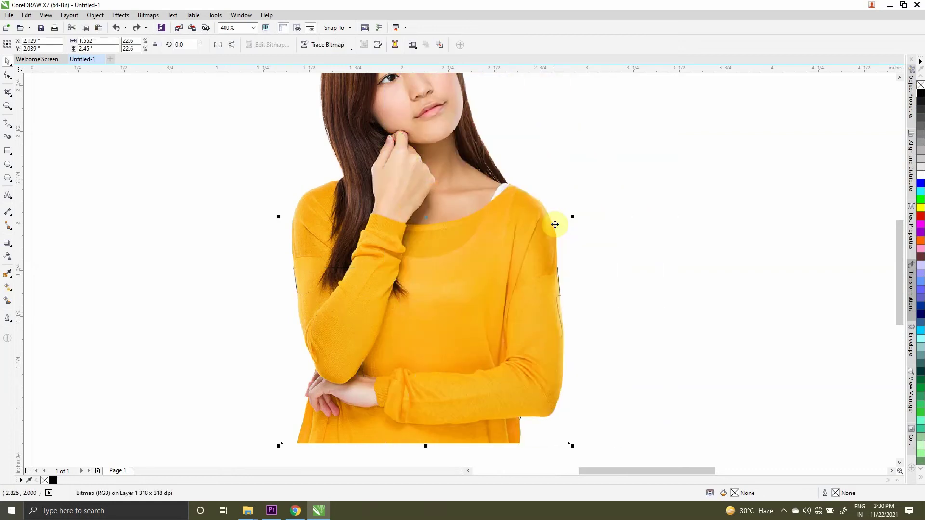
scroll(430, 261, down, 1)
drag(430, 261, 577, 262)
Step: PowerClip the duplicate photo inside the outlined drip curve
right_click(577, 262)
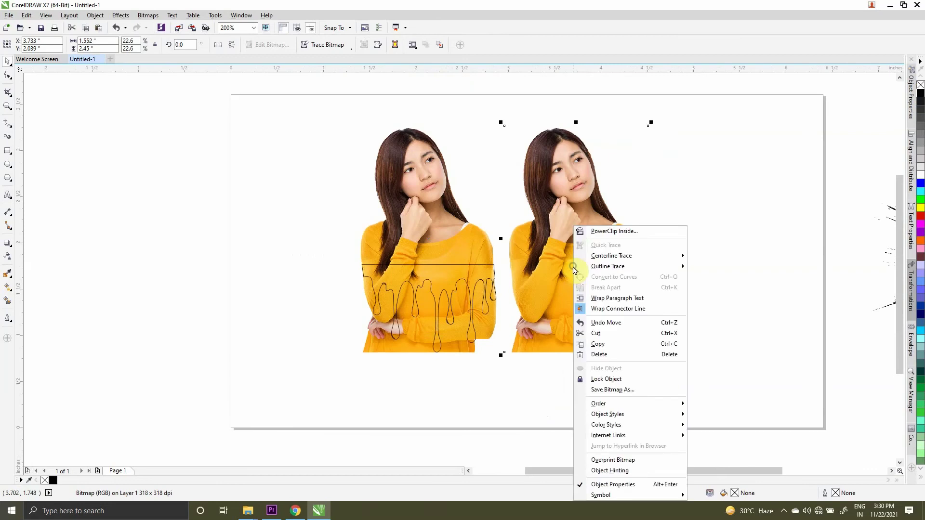
click(615, 231)
click(432, 278)
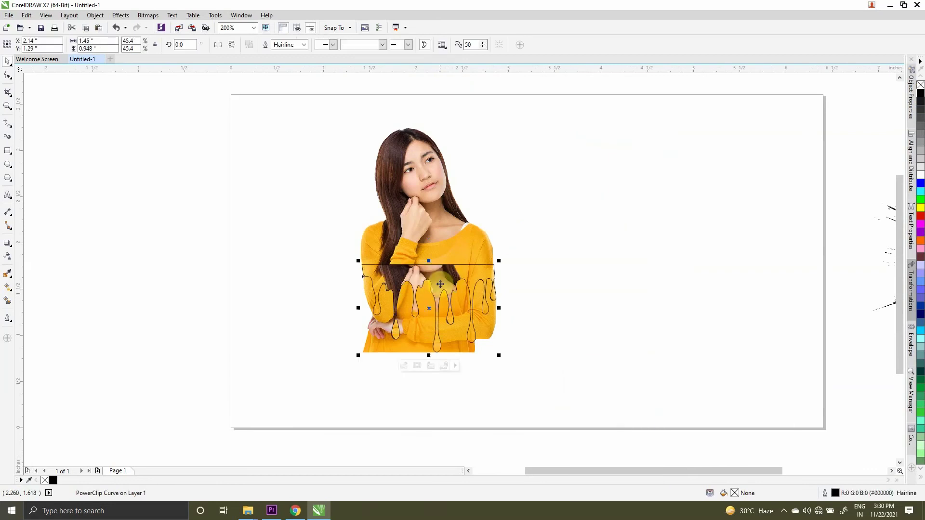
Step: Edit the drip curve's PowerClip contents and move the clipped photo so it roughly overlaps the faded original
scroll(445, 285, up, 1)
click(396, 433)
click(452, 289)
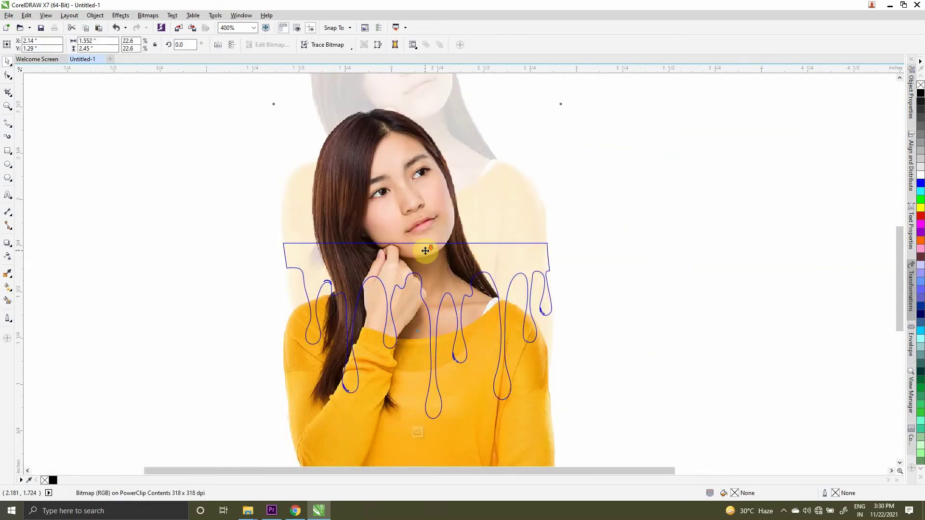
scroll(424, 247, down, 3)
scroll(437, 305, up, 2)
mouse_move(437, 304)
mouse_down()
mouse_move(438, 284)
mouse_move(439, 302)
mouse_up()
scroll(438, 302, up, 2)
drag(391, 338, 384, 351)
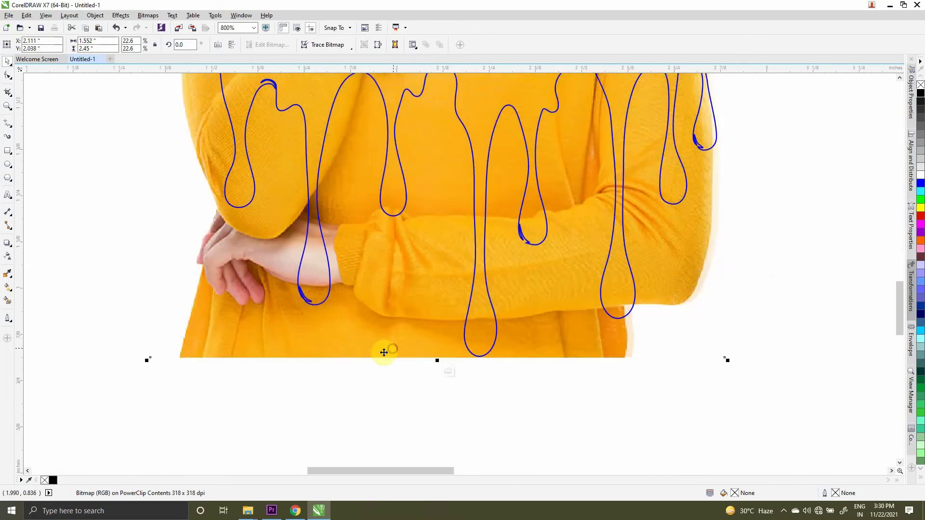
Step: Align the clipped photo's lower-left corner with the faded original and finish editing the PowerClip
scroll(306, 347, up, 1)
scroll(43, 377, up, 1)
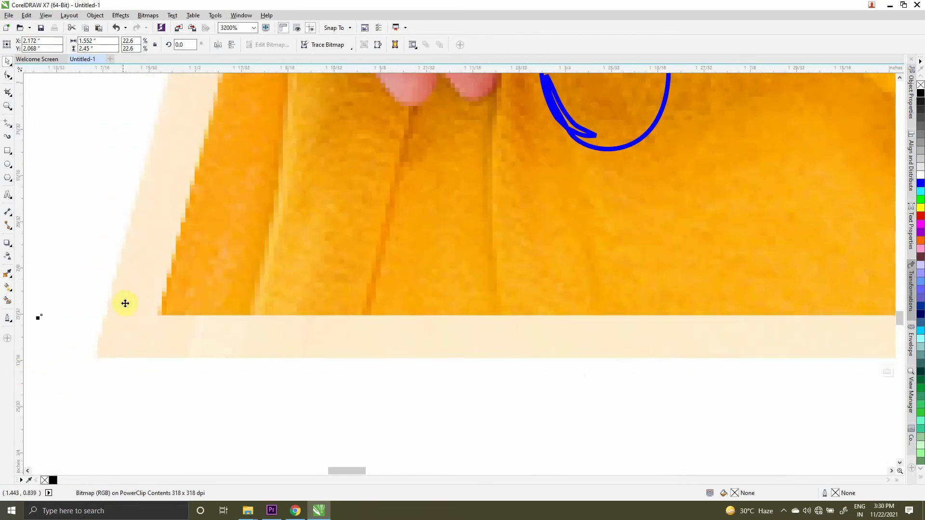
drag(210, 308, 110, 348)
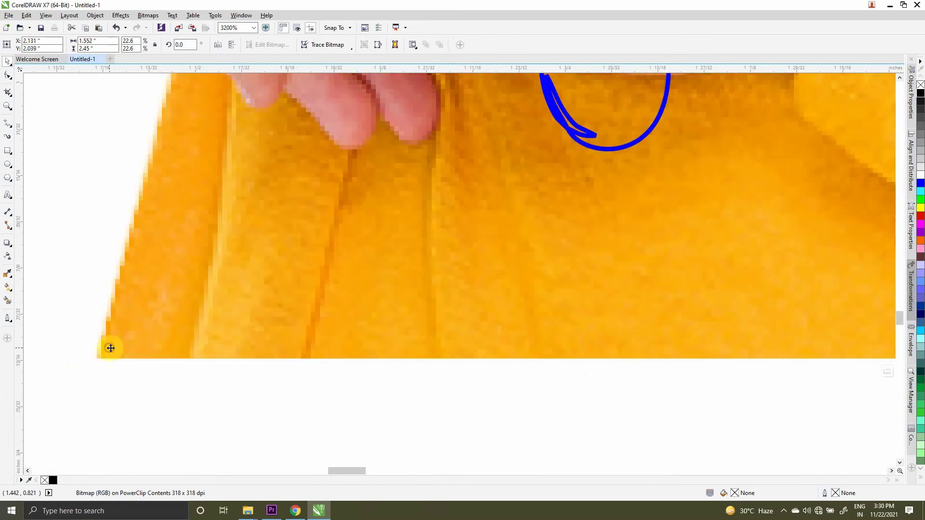
scroll(199, 320, down, 5)
scroll(413, 345, up, 3)
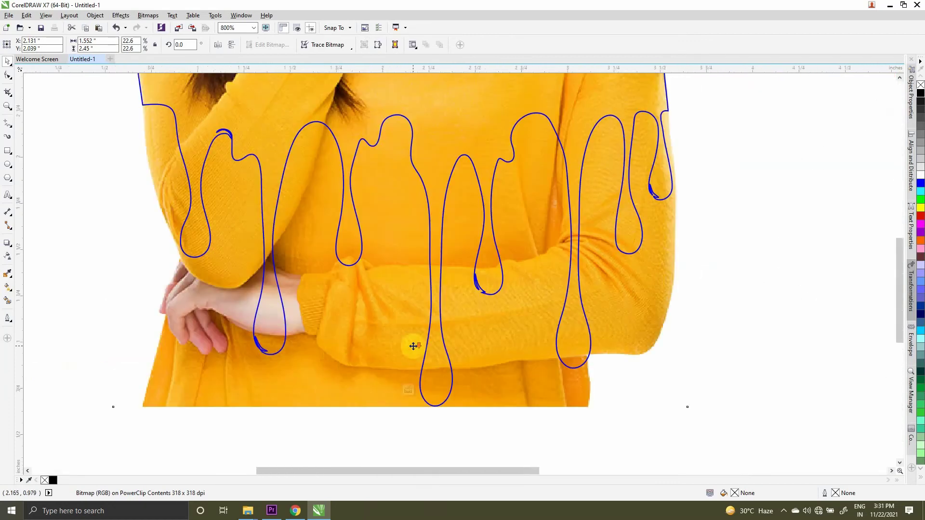
scroll(411, 380, down, 2)
click(433, 377)
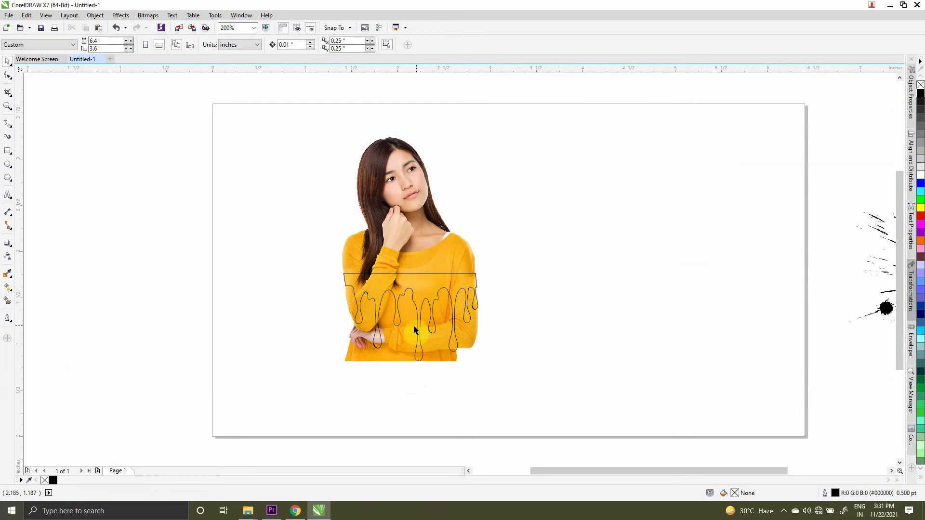
Step: With the Shape tool, raise the original photo's two bottom corner nodes to just below the drip curve's top edge
scroll(549, 287, down, 1)
scroll(472, 336, up, 1)
click(504, 357)
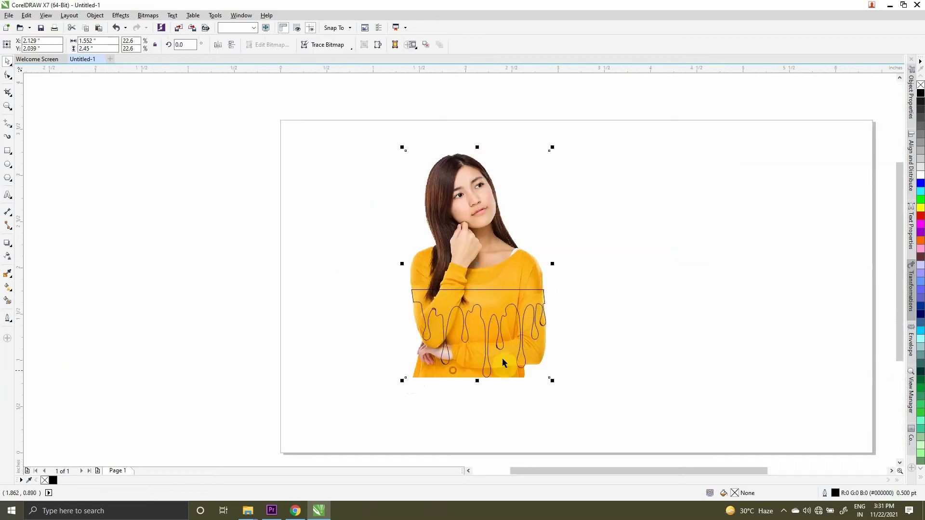
scroll(560, 312, up, 1)
click(8, 76)
scroll(444, 340, down, 1)
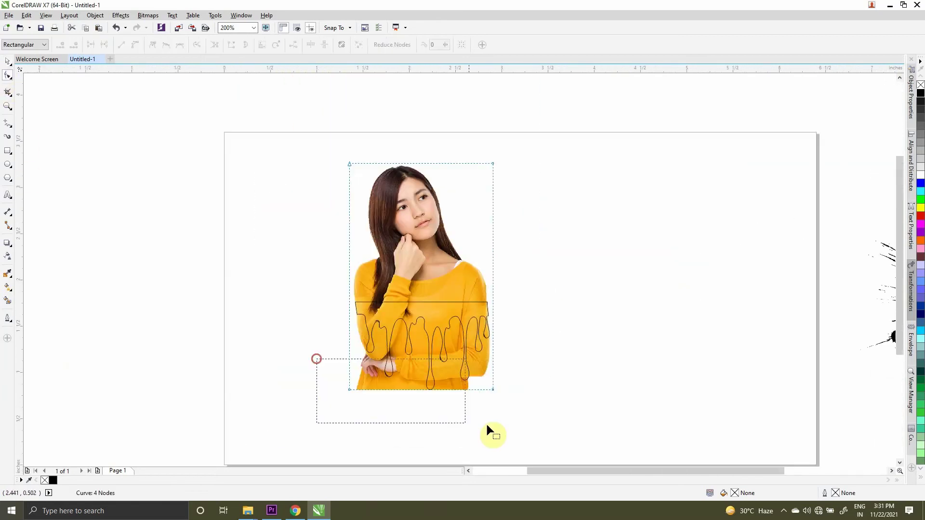
click(474, 388)
drag(493, 389, 485, 299)
Step: Move the original photo's lower-right and lower-left crop nodes inward to the sweater's edges
scroll(486, 308, up, 3)
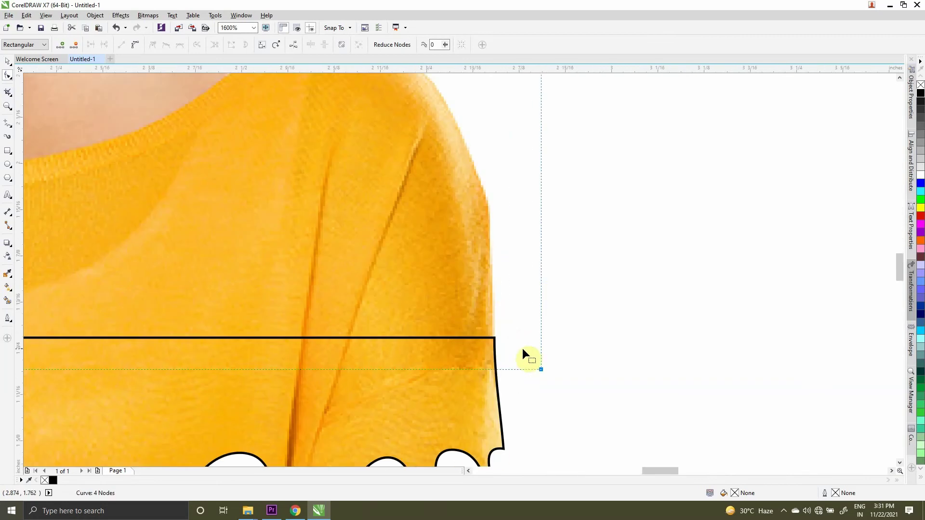
mouse_move(498, 349)
mouse_down()
mouse_move(541, 379)
mouse_move(502, 357)
mouse_up()
scroll(559, 397, down, 2)
scroll(248, 386, up, 2)
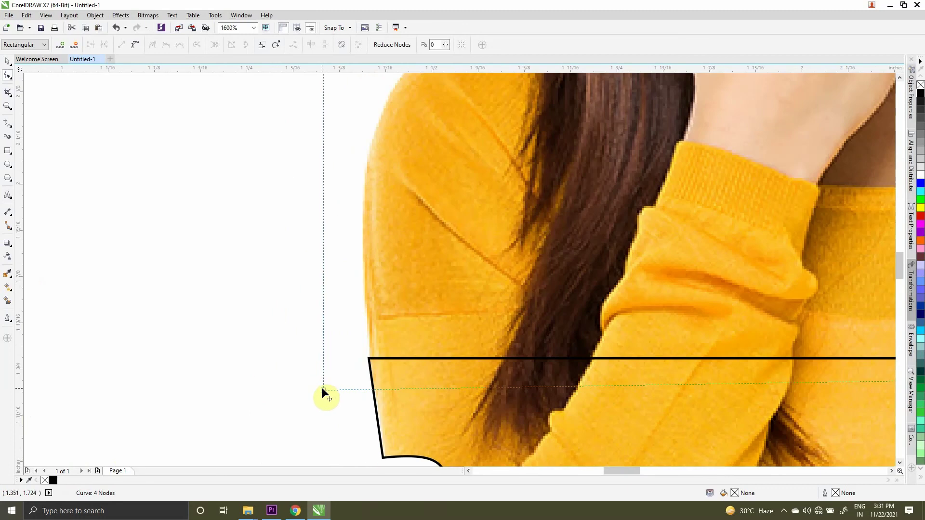
drag(321, 388, 372, 386)
scroll(372, 391, down, 2)
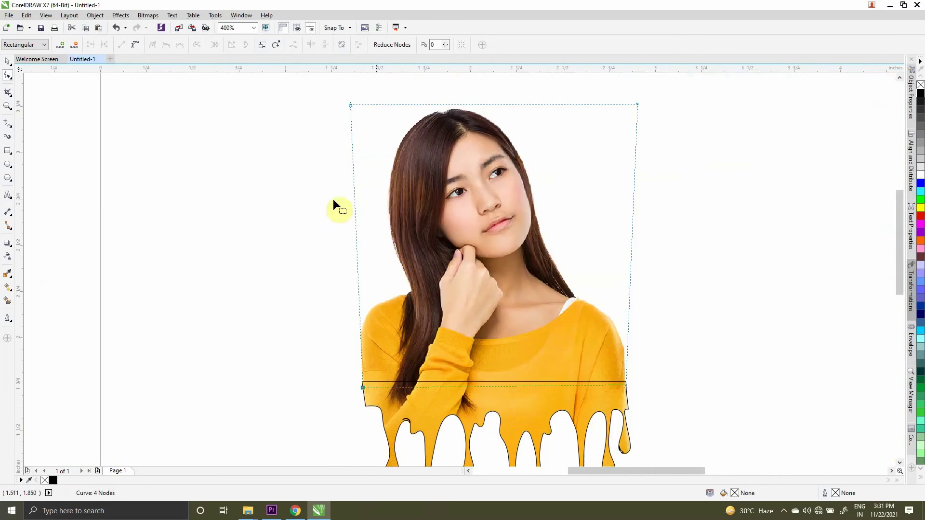
Step: Reselect the original photo for node editing and raise its lower-left crop node slightly toward the drip curve's top edge
click(8, 61)
click(357, 380)
scroll(377, 382, up, 1)
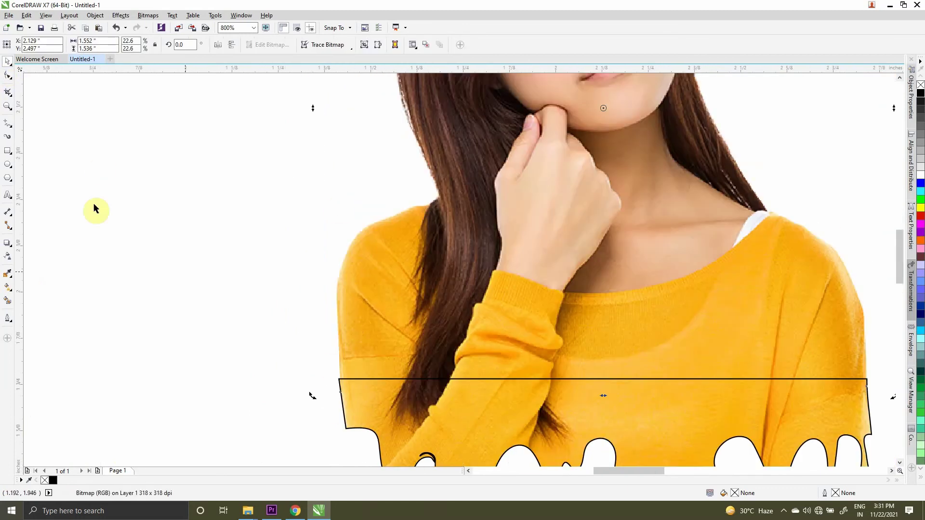
click(7, 73)
click(343, 388)
scroll(344, 385, up, 1)
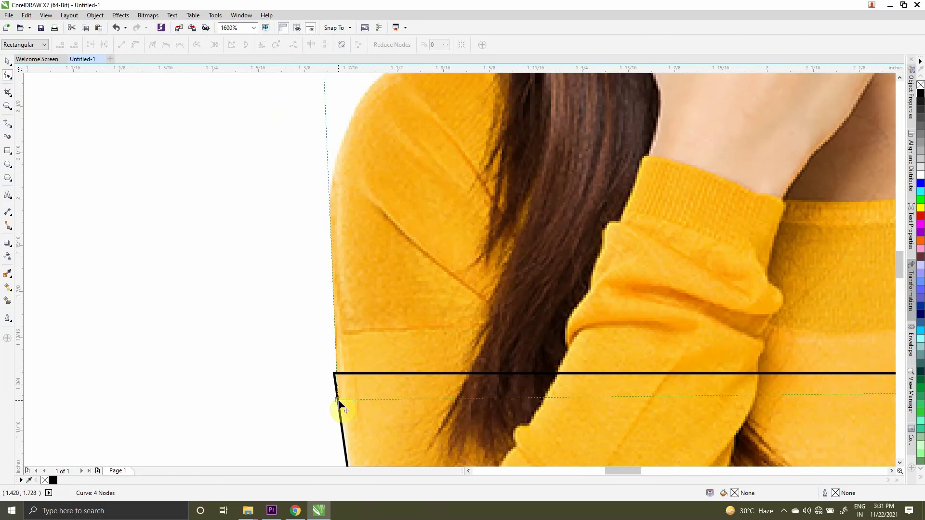
drag(338, 401, 336, 384)
scroll(340, 407, down, 2)
scroll(341, 409, down, 2)
scroll(386, 371, up, 2)
scroll(358, 213, down, 1)
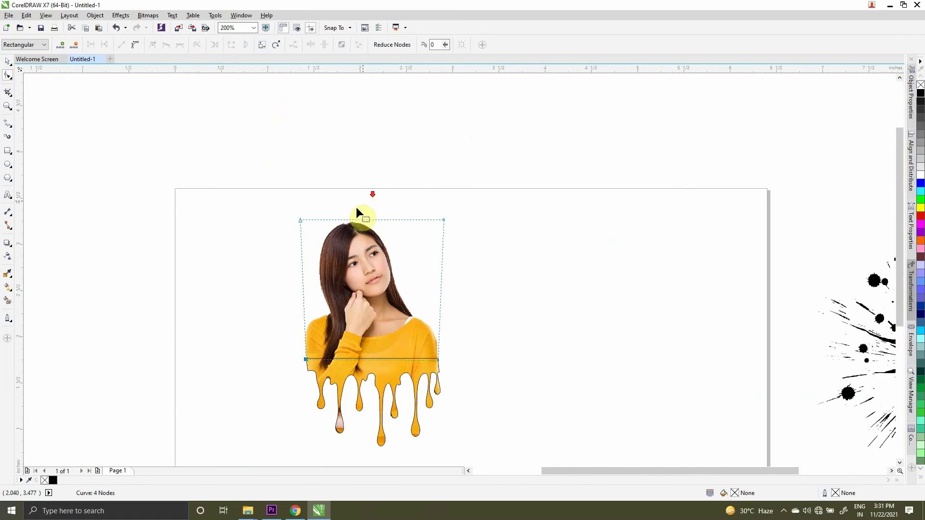
Step: Move the photo's top-right corner node inward and add a crop node on the right sleeve's edge
drag(444, 221, 437, 220)
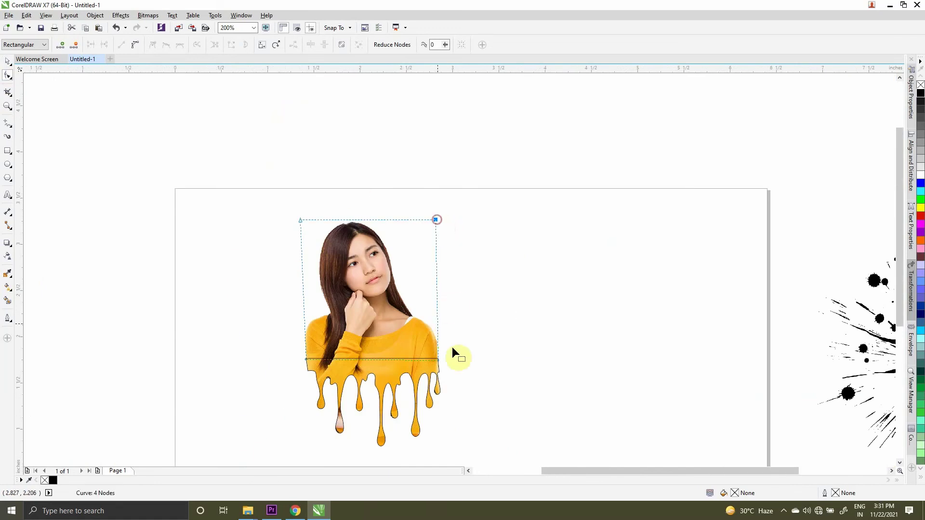
scroll(448, 352, up, 2)
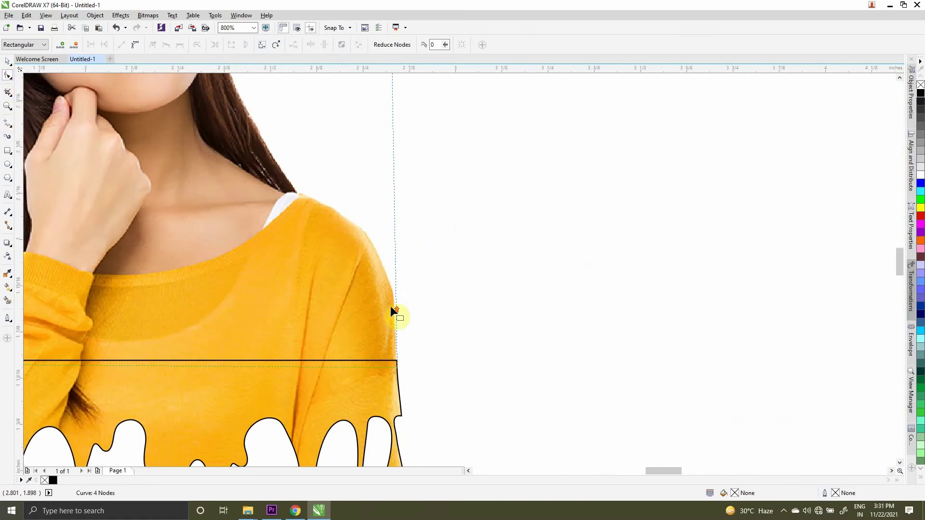
scroll(391, 307, up, 1)
drag(402, 285, 397, 282)
scroll(394, 224, down, 3)
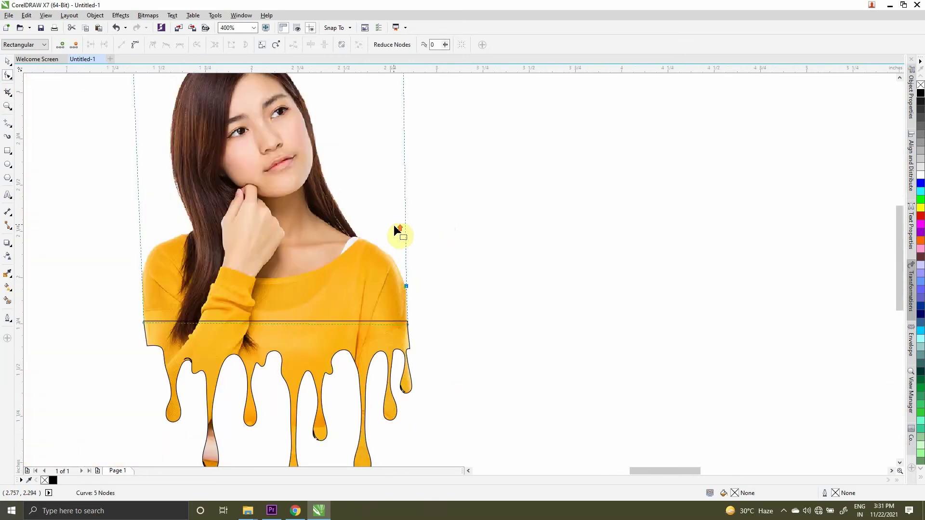
Step: Add a crop node on the right shoulder's outer curve and refine the sleeve node below it
scroll(435, 300, up, 2)
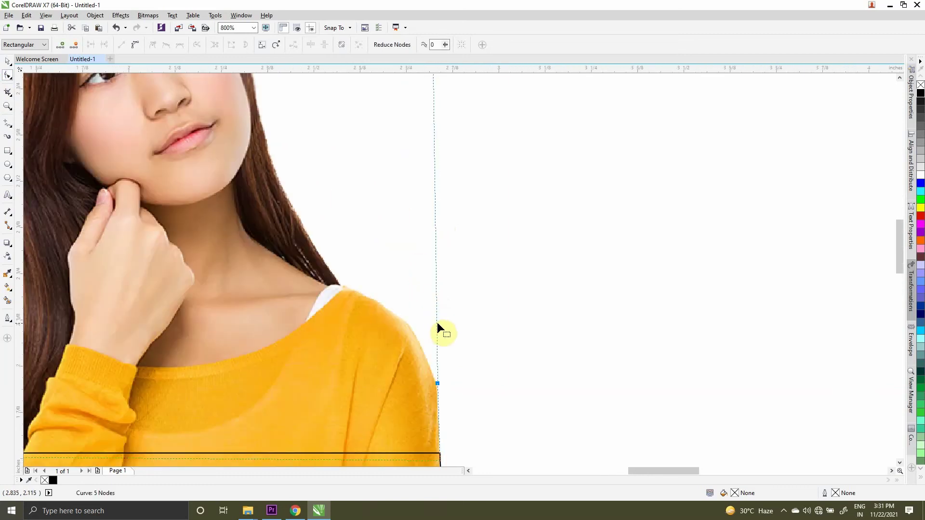
scroll(441, 304, up, 1)
drag(438, 300, 412, 308)
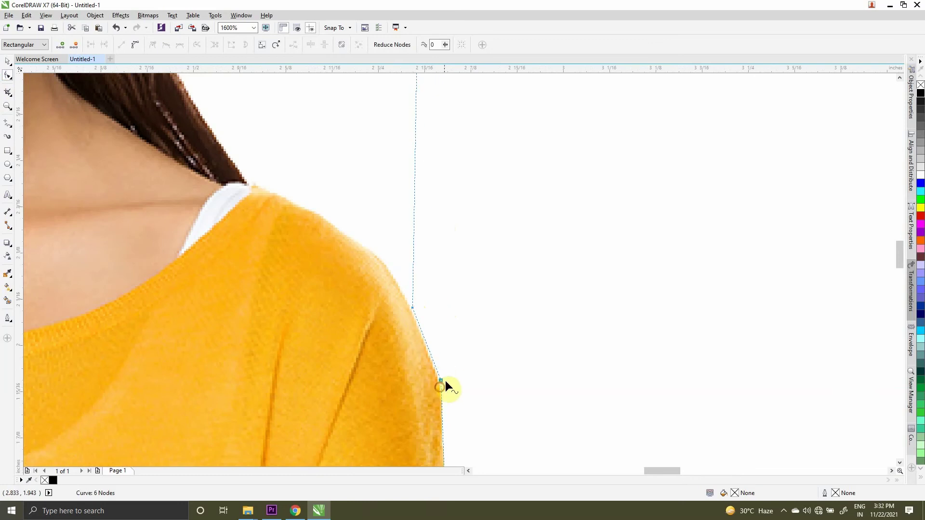
scroll(444, 382, up, 1)
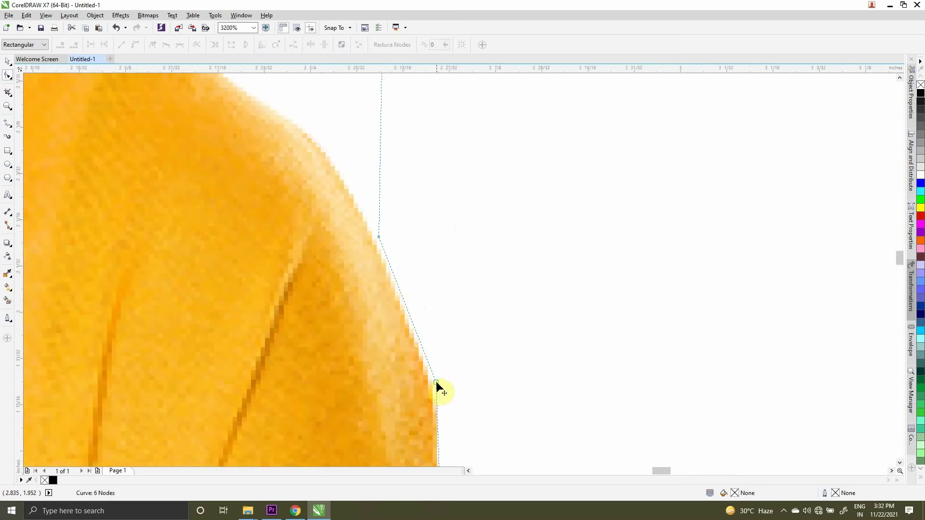
drag(436, 382, 443, 395)
scroll(446, 377, down, 3)
scroll(424, 304, up, 1)
scroll(403, 376, up, 1)
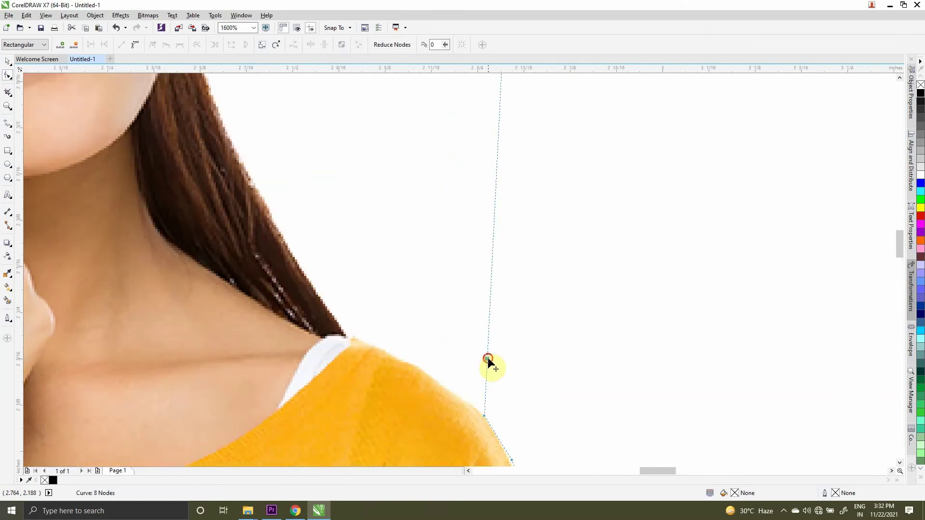
Step: Add crop nodes along the top of the right shoulder up to where it meets the hair
double_click(489, 364)
drag(488, 364, 449, 388)
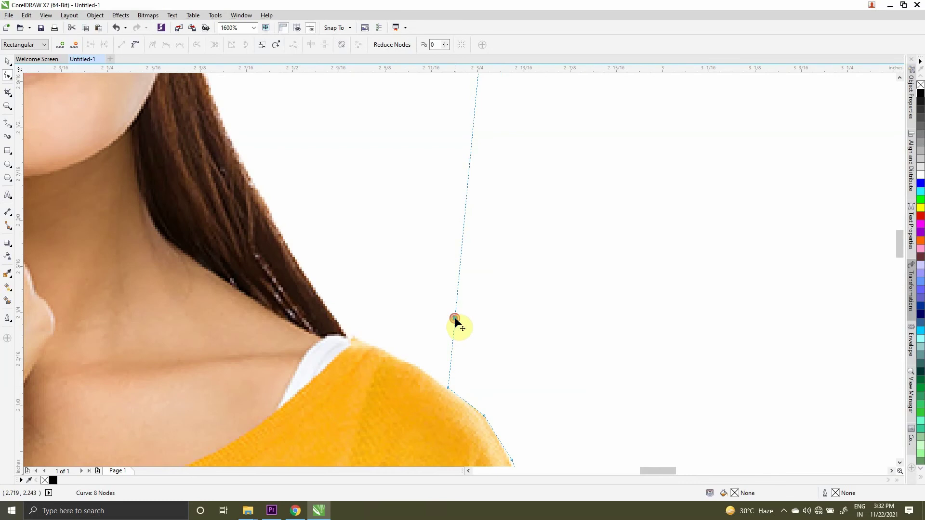
drag(455, 319, 421, 355)
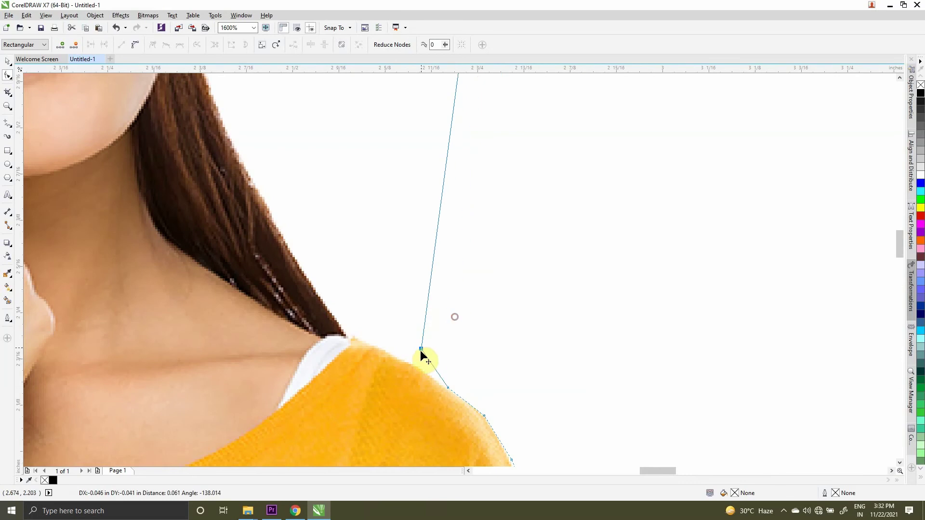
double_click(425, 299)
drag(424, 299, 370, 341)
double_click(378, 294)
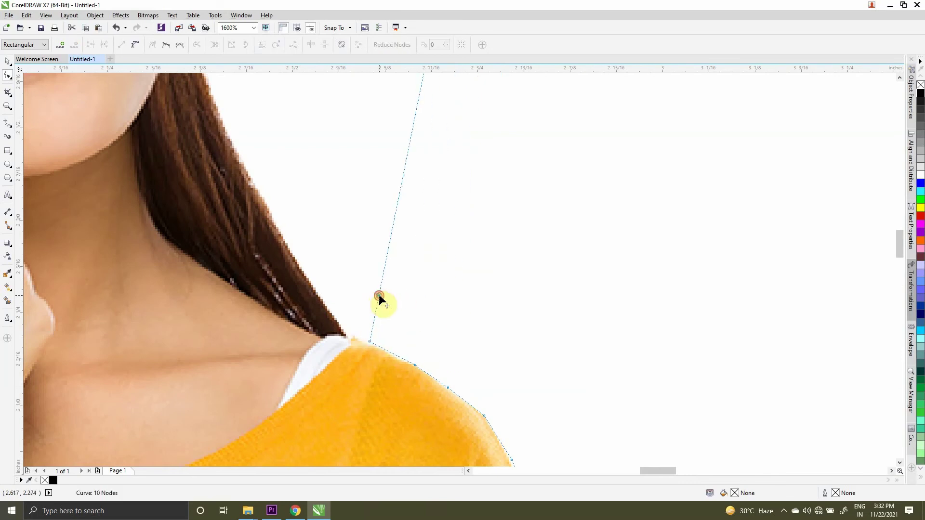
drag(379, 294, 347, 334)
Step: Add crop nodes along the edge of the hair to the right of the woman's neck
scroll(348, 335, down, 1)
double_click(479, 394)
drag(479, 394, 470, 423)
scroll(504, 443, down, 1)
double_click(499, 385)
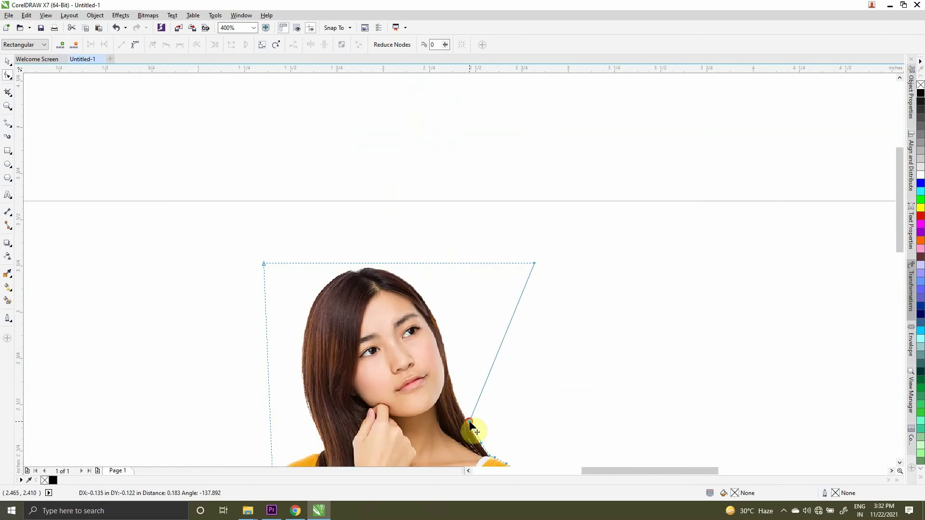
scroll(468, 424, up, 2)
scroll(504, 414, down, 2)
scroll(499, 424, up, 2)
drag(497, 379, 499, 378)
scroll(499, 379, up, 2)
scroll(499, 379, down, 2)
Step: Continue the crop outline with nodes on the right hair edge up to about mouth level
double_click(515, 339)
drag(515, 340, 417, 339)
scroll(463, 331, down, 3)
scroll(461, 324, up, 4)
double_click(449, 368)
drag(432, 393, 430, 411)
scroll(428, 391, down, 1)
double_click(481, 390)
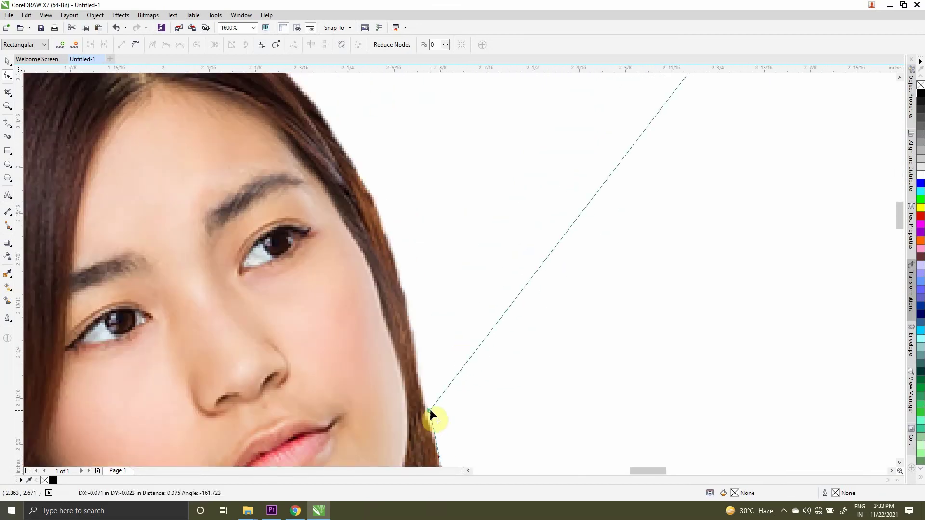
Step: Add crop nodes along the hair beside the right cheek and move the top-right corner node closer to the head
double_click(460, 325)
drag(460, 325, 419, 339)
double_click(451, 295)
drag(451, 295, 409, 309)
scroll(423, 320, down, 3)
drag(466, 278, 423, 246)
scroll(430, 285, up, 3)
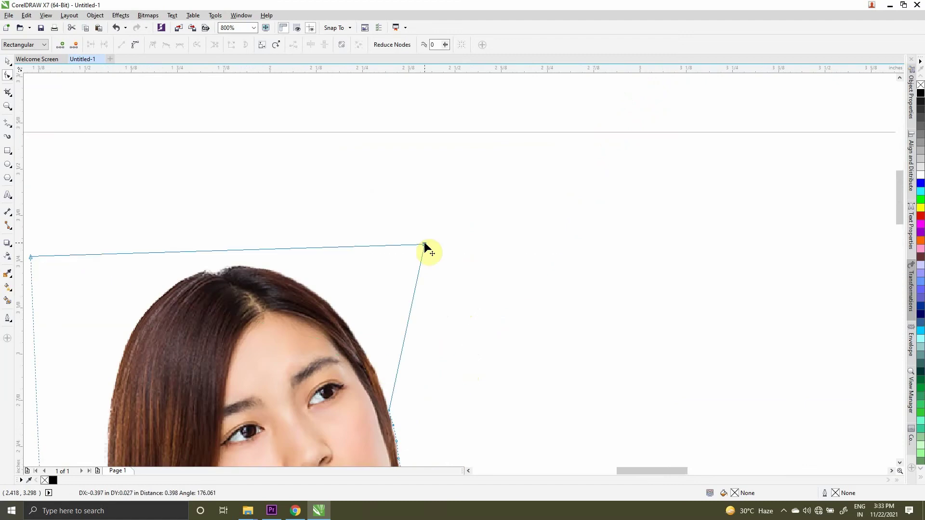
Step: Add crop nodes along the right hair edge from the eye up past the forehead
double_click(539, 309)
drag(539, 309, 512, 310)
double_click(525, 265)
drag(525, 265, 493, 268)
double_click(514, 233)
drag(514, 233, 480, 245)
double_click(493, 213)
drag(493, 214, 446, 190)
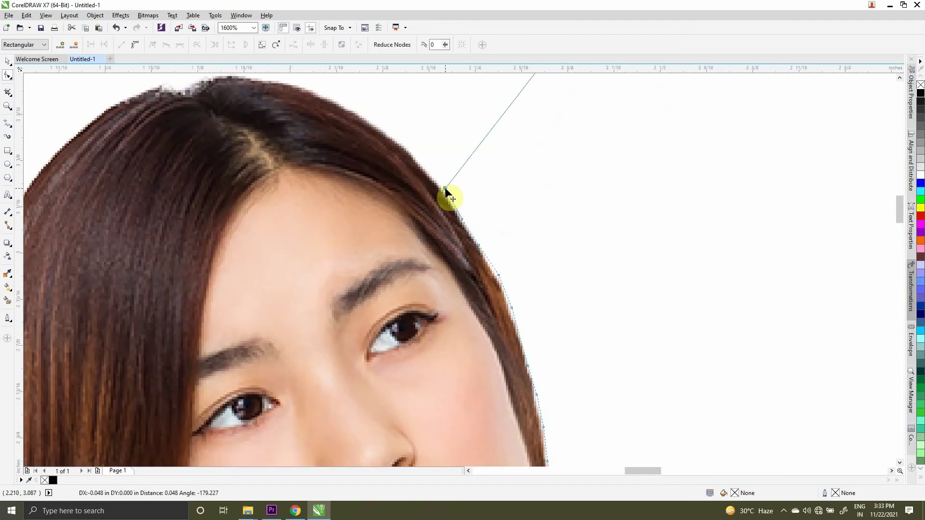
Step: Bring the corner node in above the head and add crop nodes along the hair's upper-right curve
scroll(446, 190, down, 1)
double_click(479, 226)
drag(543, 142, 385, 147)
scroll(429, 205, up, 3)
double_click(465, 276)
drag(465, 276, 435, 288)
scroll(435, 288, down, 1)
double_click(476, 256)
drag(476, 255, 438, 266)
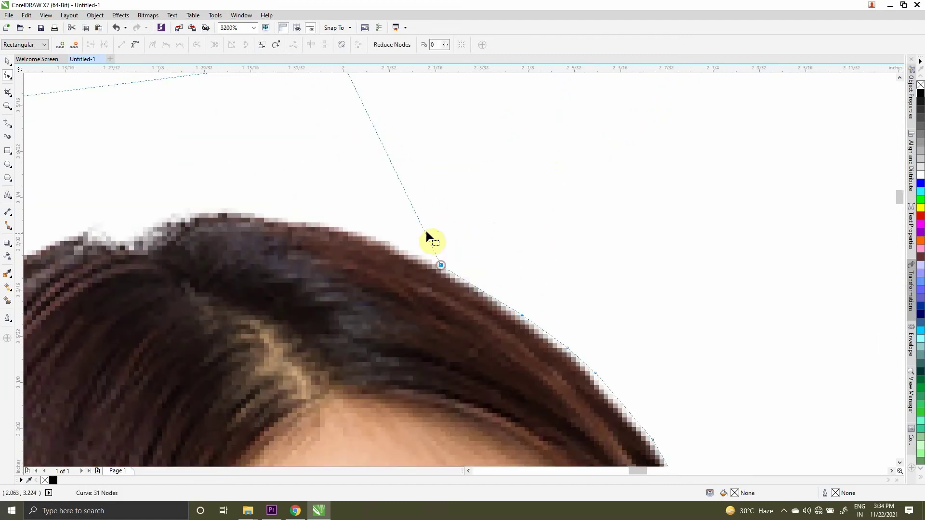
Step: Add crop nodes across the crown of the head and bring the outline past the hair parting
double_click(427, 234)
drag(427, 234, 378, 242)
scroll(378, 241, down, 1)
double_click(452, 257)
drag(452, 256, 423, 268)
mouse_move(343, 172)
mouse_down()
mouse_move(264, 305)
mouse_move(227, 324)
mouse_move(159, 318)
mouse_move(146, 327)
mouse_up()
double_click(158, 313)
scroll(146, 328, down, 1)
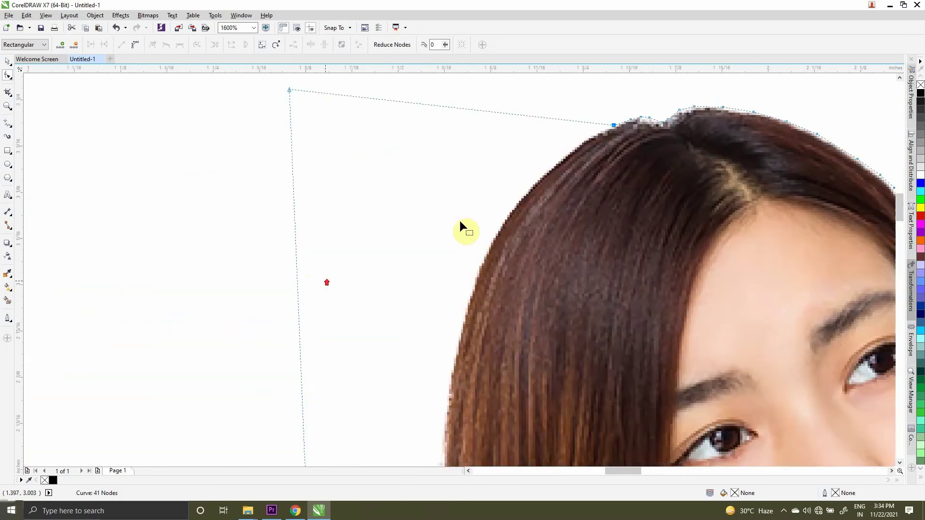
Step: Add crop nodes down the upper-left curve of the hair, just left of the crown
scroll(538, 184, up, 1)
drag(548, 186, 567, 207)
drag(500, 196, 529, 232)
drag(467, 220, 496, 261)
drag(378, 229, 454, 297)
scroll(410, 187, down, 2)
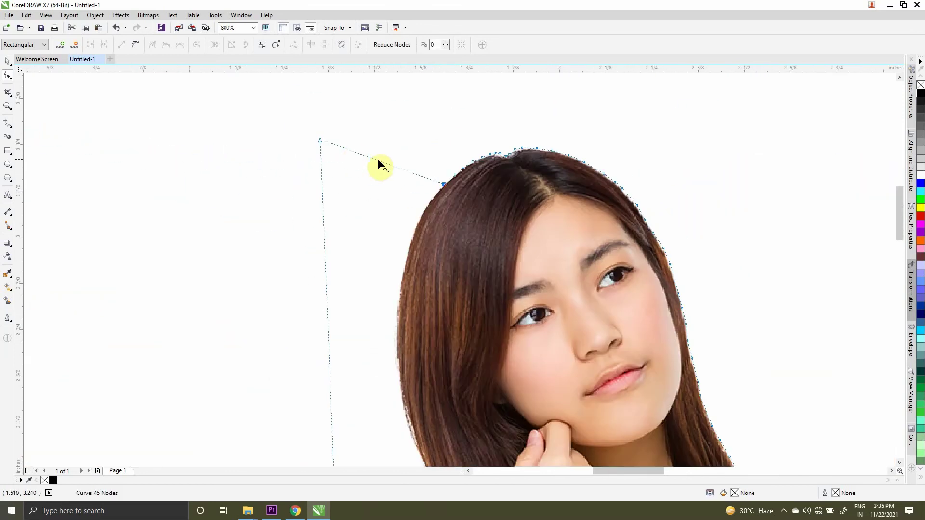
Step: Continue the crop nodes down the left side of the head to the middle of the hair's outer edge
drag(378, 161, 429, 203)
scroll(432, 244, up, 1)
drag(384, 141, 418, 182)
drag(381, 156, 394, 224)
drag(347, 176, 382, 260)
drag(330, 195, 372, 307)
double_click(329, 238)
drag(329, 238, 353, 457)
scroll(333, 192, down, 1)
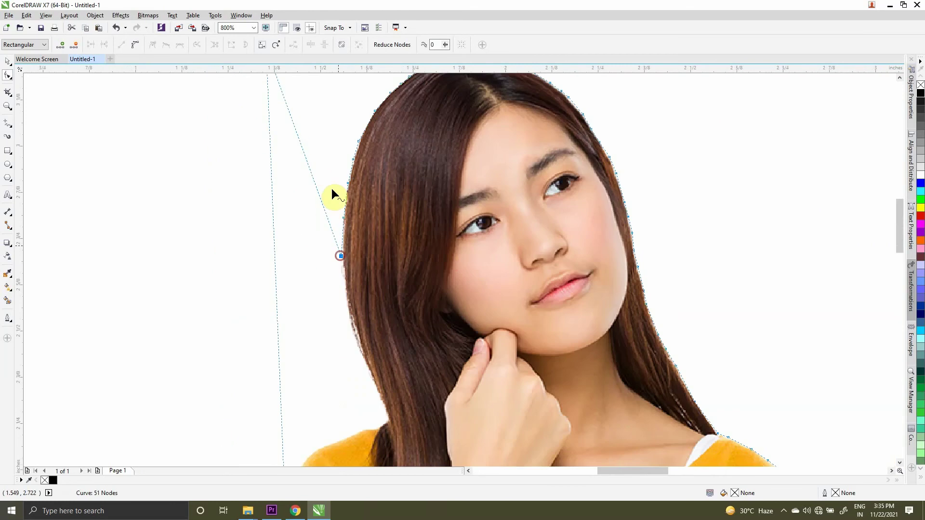
Step: Add crop nodes along the left hair edge down to about chin level
scroll(332, 202, up, 1)
double_click(291, 197)
drag(291, 196, 317, 198)
double_click(302, 232)
drag(302, 231, 321, 232)
scroll(273, 238, up, 1)
scroll(217, 339, down, 1)
drag(258, 238, 287, 238)
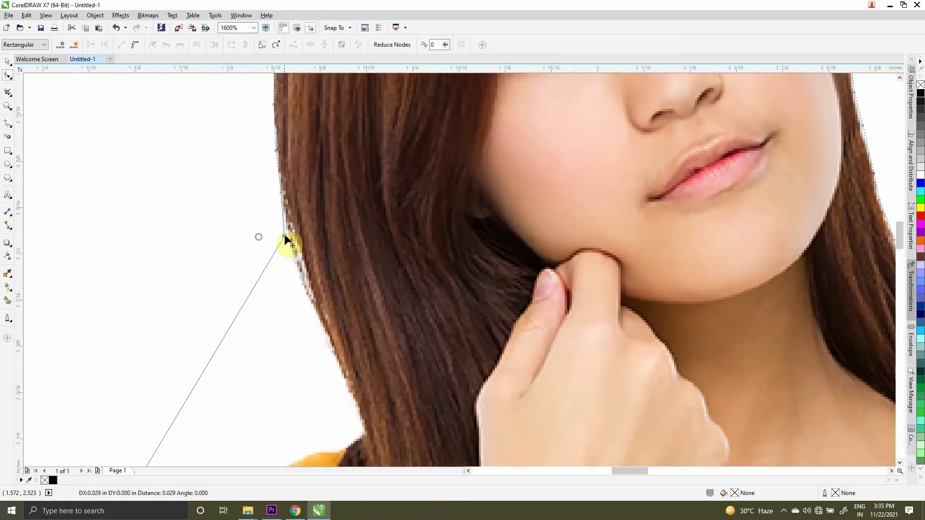
Step: Add three crop nodes along the lower left hair edge, just above the left shoulder
scroll(227, 217, down, 1)
scroll(264, 240, up, 2)
drag(120, 133, 197, 158)
drag(150, 200, 244, 241)
drag(184, 267, 264, 307)
scroll(187, 346, down, 1)
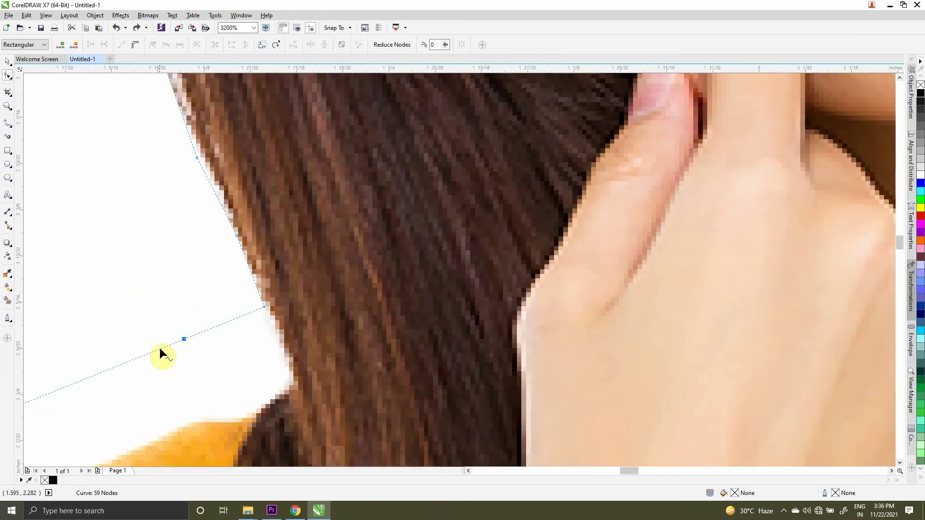
Step: Shape the crop outline with nodes around the notch where the left hair edge meets the sweater's shoulder
click(160, 352)
scroll(262, 377, up, 1)
drag(317, 285, 335, 313)
double_click(314, 300)
drag(314, 300, 323, 321)
double_click(303, 306)
drag(303, 306, 299, 323)
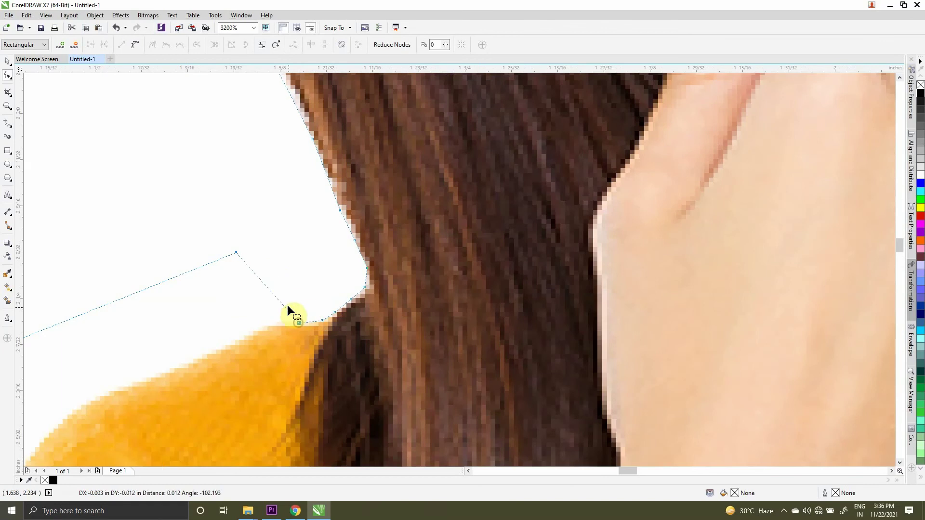
Step: Fit the crop outline along the top of the yellow sweater's left shoulder, adding nodes down to its outer curve
scroll(462, 203, down, 1)
scroll(324, 261, up, 2)
drag(449, 206, 436, 285)
drag(424, 115, 374, 314)
scroll(540, 151, down, 1)
drag(395, 238, 376, 266)
drag(346, 265, 346, 274)
scroll(349, 195, down, 1)
drag(331, 232, 336, 254)
scroll(309, 247, up, 2)
scroll(326, 231, down, 1)
drag(314, 244, 316, 279)
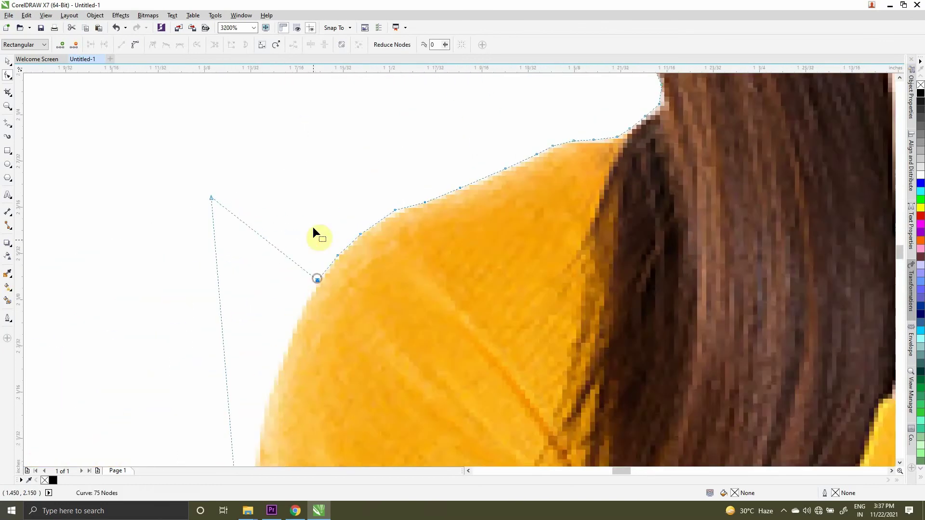
Step: Add the remaining crop nodes down the outer edge of the left shoulder and finish shaping the photo
scroll(299, 198, down, 1)
click(284, 301)
click(285, 252)
drag(289, 209, 290, 211)
scroll(267, 187, up, 1)
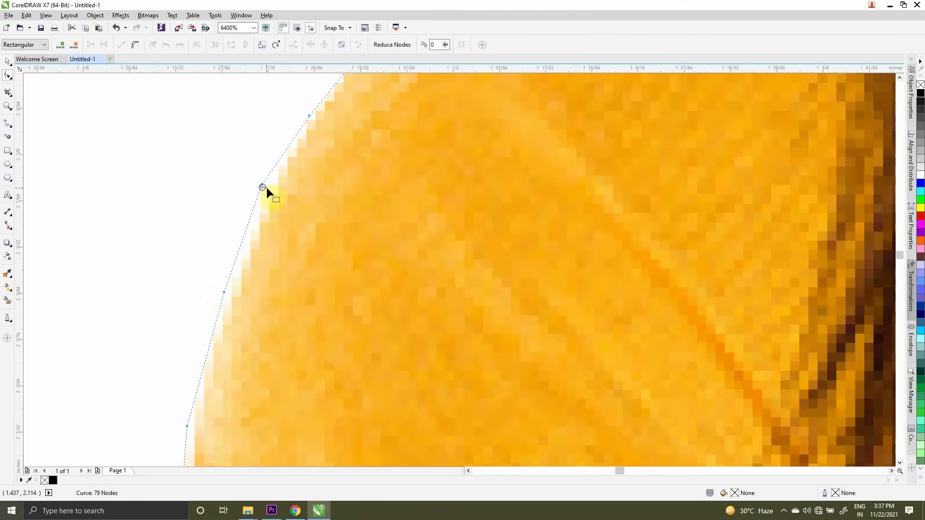
scroll(271, 225, down, 2)
click(8, 61)
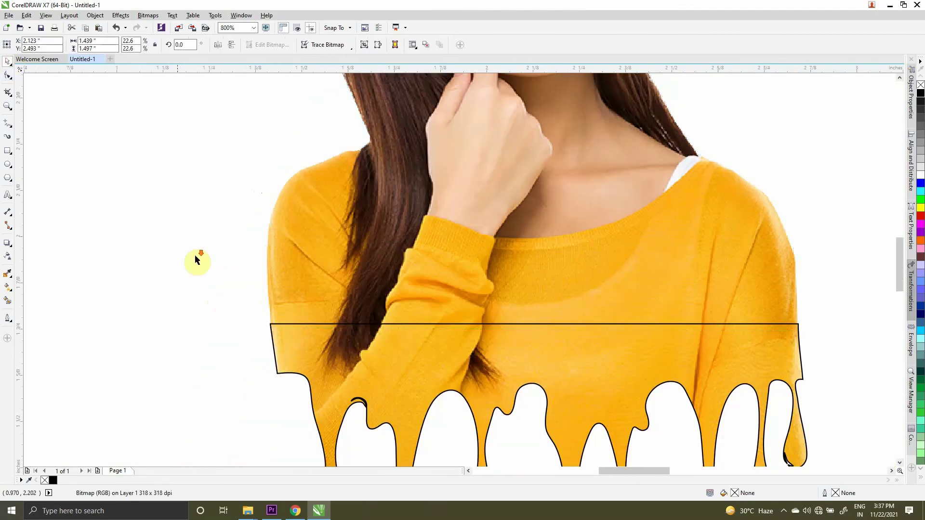
Step: Weld the cropped photo and the drip-shaped copy into a single bitmap
scroll(196, 258, down, 3)
scroll(465, 330, up, 2)
click(393, 357)
shift+click(355, 315)
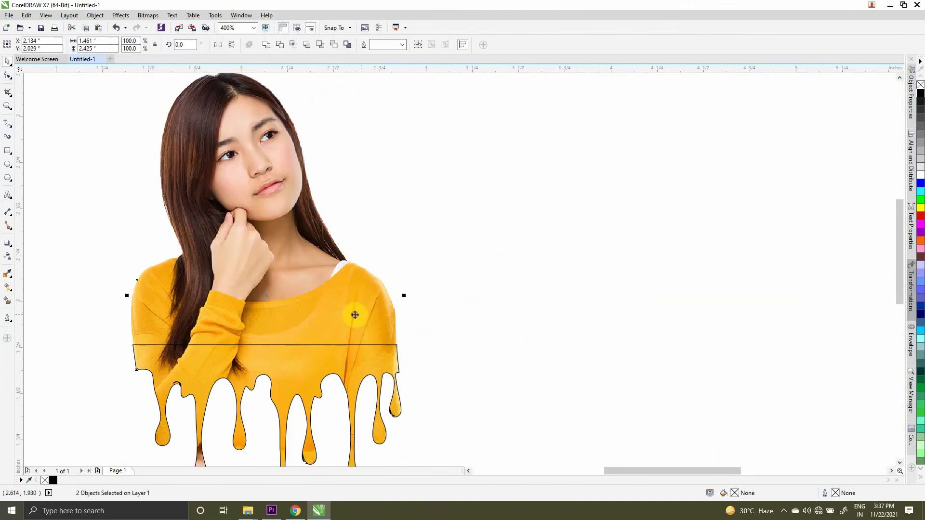
click(268, 45)
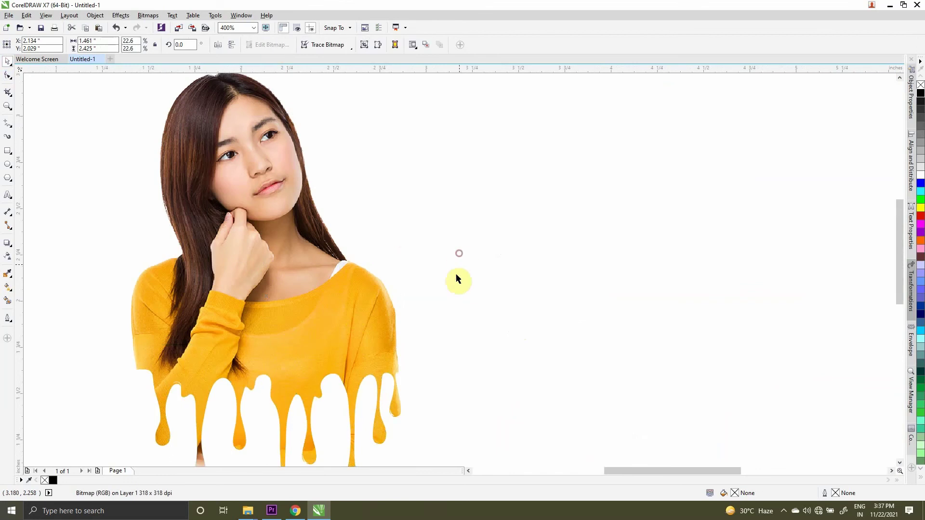
scroll(413, 325, down, 3)
scroll(400, 340, up, 3)
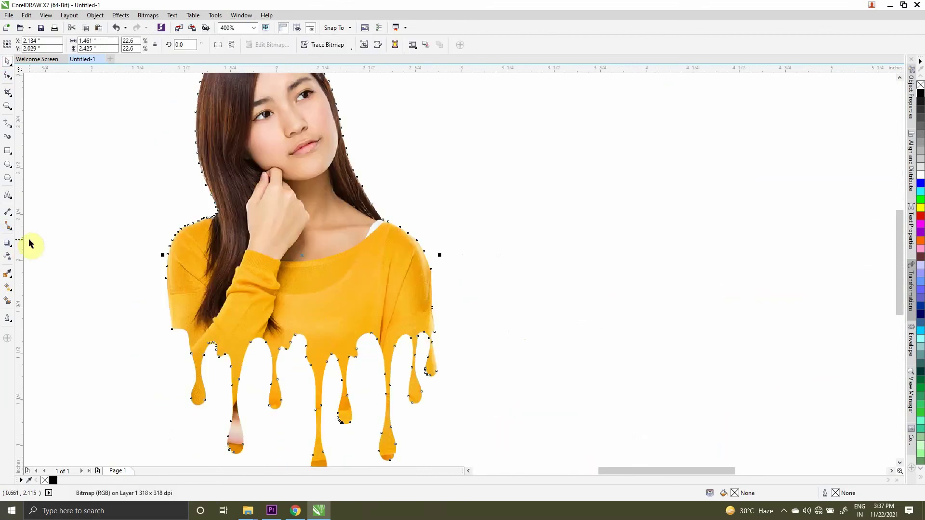
click(103, 291)
Step: Enlarge the welded figure to about 1.82 by 3.02 inches and place it around the middle of the page
scroll(337, 296, down, 1)
scroll(436, 283, down, 2)
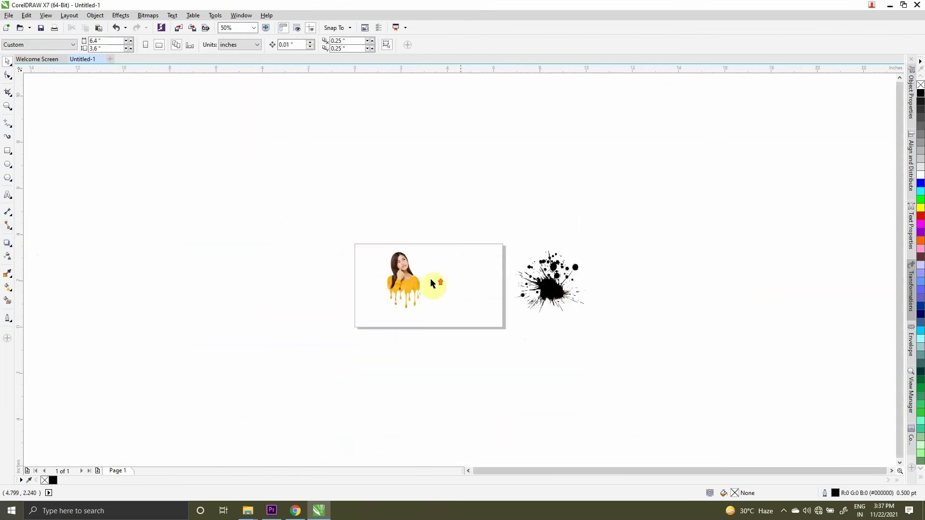
scroll(432, 283, up, 4)
click(386, 396)
drag(386, 397, 412, 414)
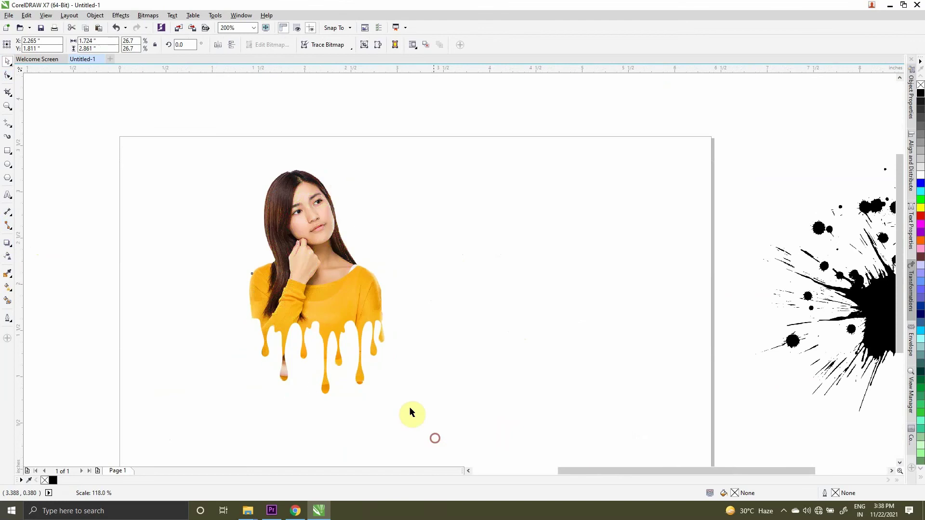
drag(353, 345, 403, 349)
scroll(330, 316, down, 1)
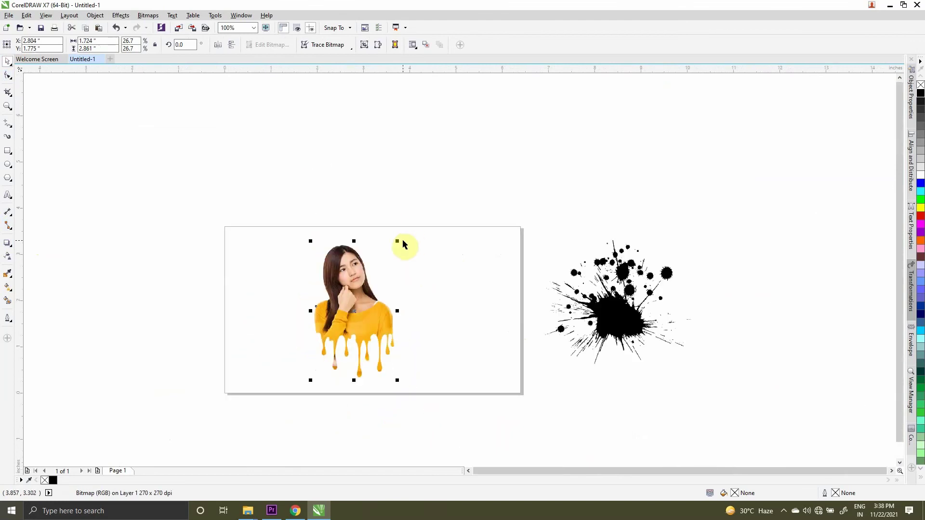
drag(398, 241, 442, 222)
drag(368, 298, 397, 314)
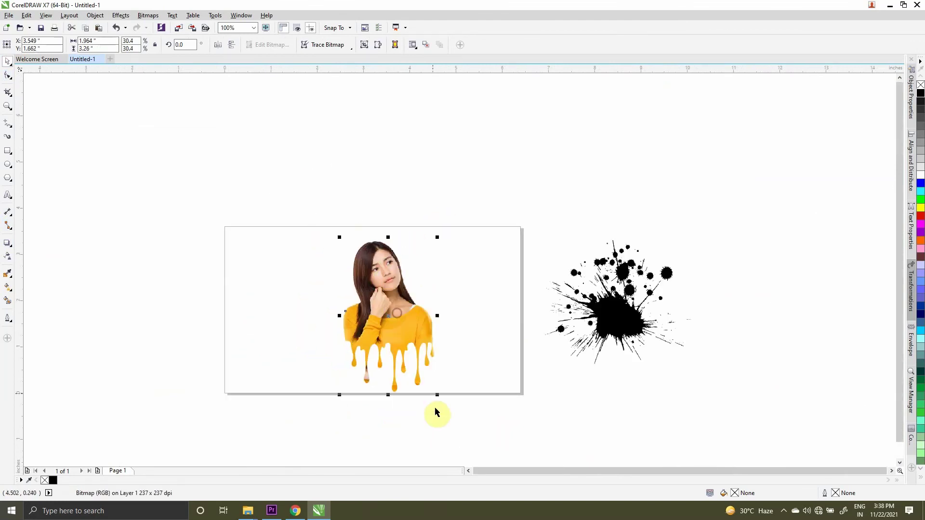
drag(437, 395, 430, 384)
drag(407, 326, 397, 325)
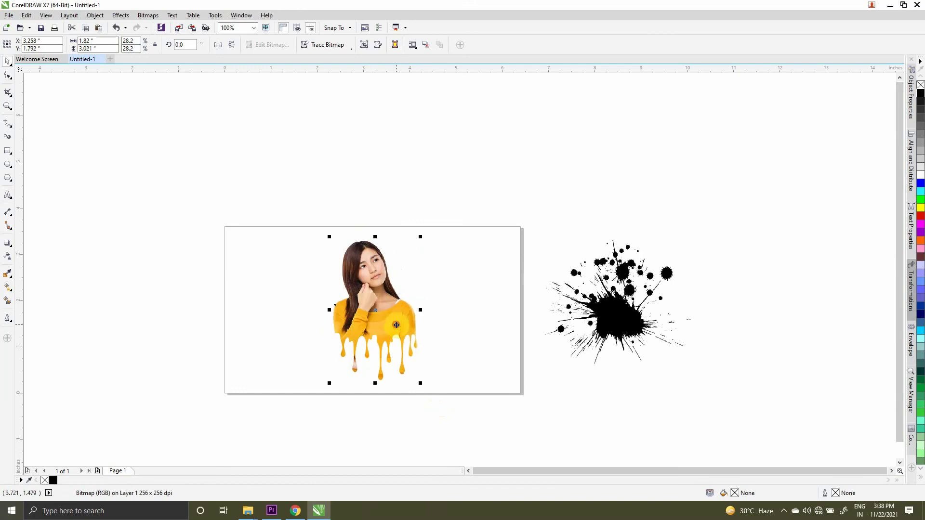
Step: Move the black splatter bitmap to the page's right edge and outline-trace it as line art with the background removed
mouse_move(634, 324)
mouse_down()
mouse_move(657, 314)
mouse_move(537, 270)
mouse_up()
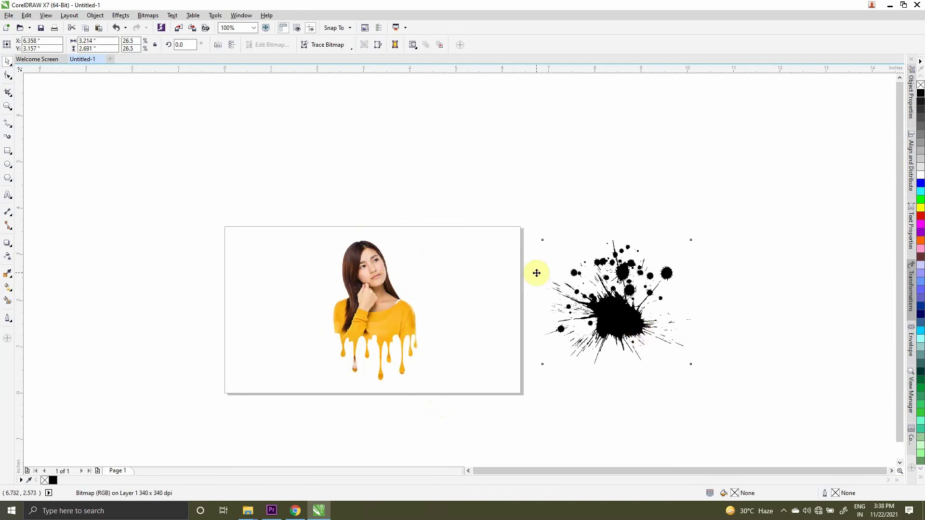
click(341, 46)
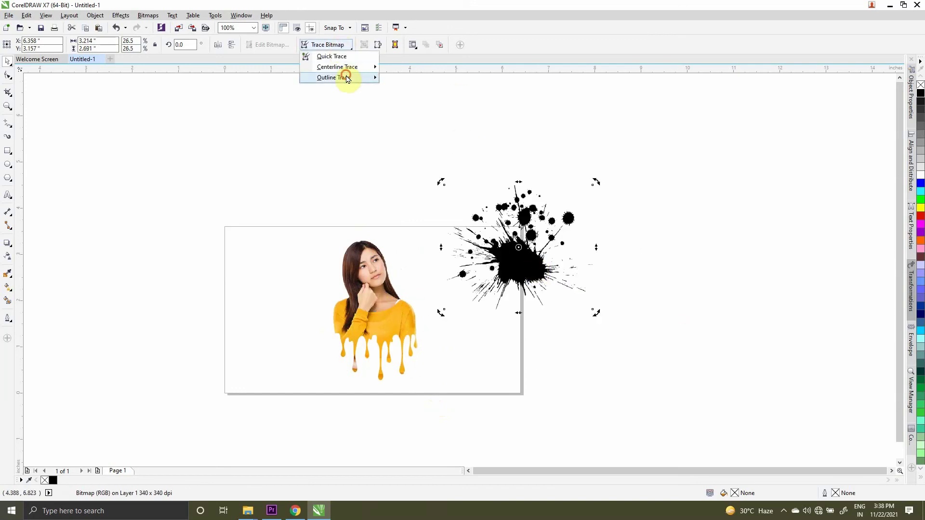
click(410, 85)
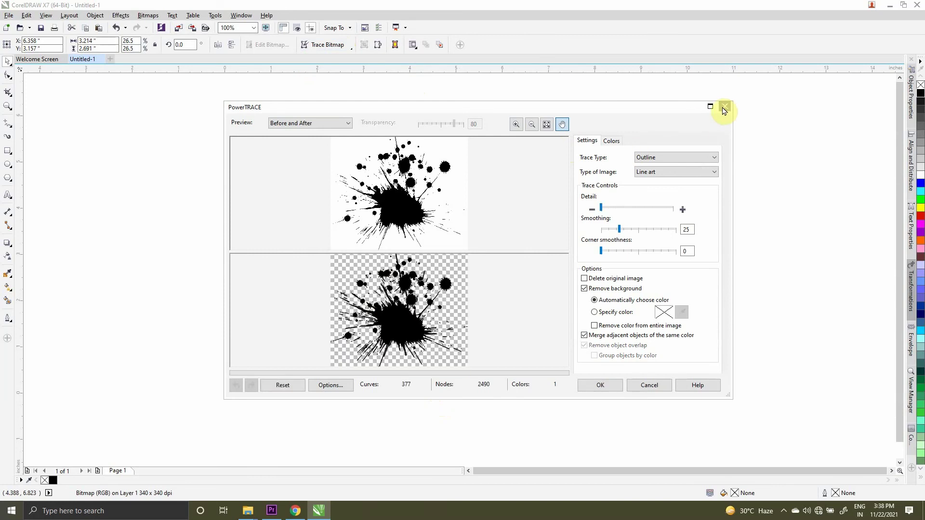
click(610, 384)
Step: Separate the traced splatter from the original bitmap, delete the original, and place the traced one beside the woman
drag(528, 300, 564, 387)
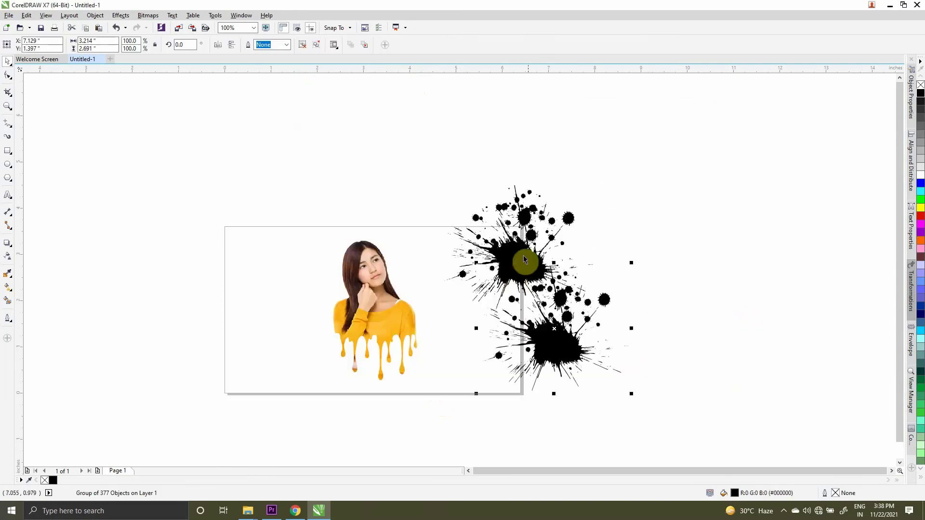
click(512, 229)
key(Delete)
click(553, 324)
drag(554, 324, 494, 272)
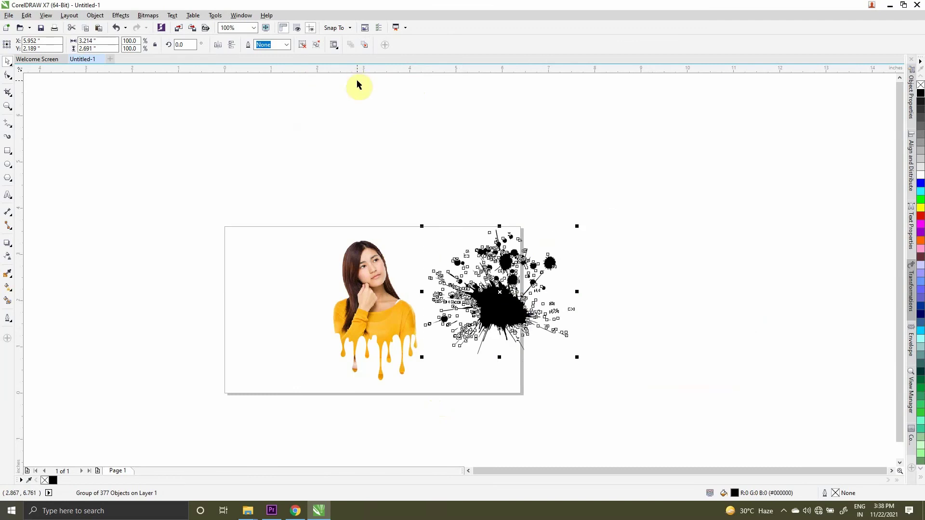
Step: Ungroup the traced splatter, check its main blot, and regroup all the pieces
key(ctrl+u)
scroll(486, 321, up, 1)
click(492, 298)
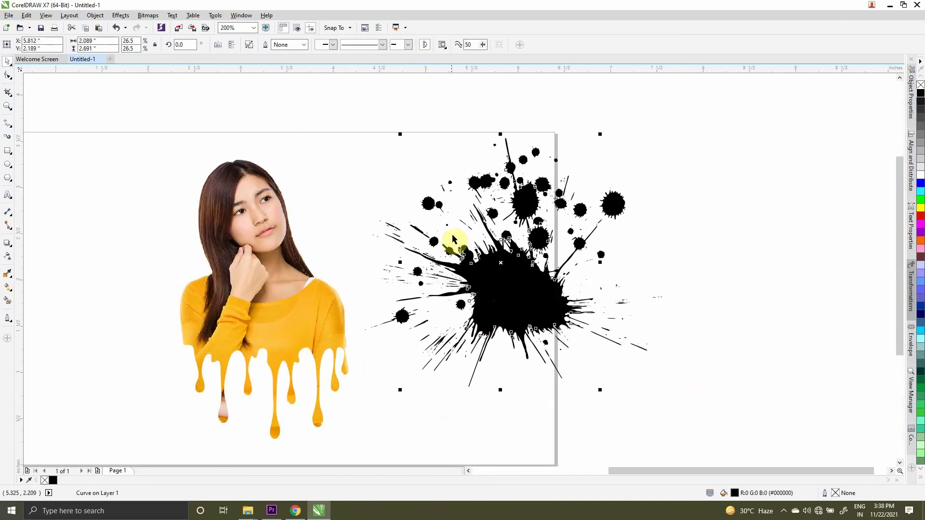
click(415, 178)
scroll(493, 206, down, 2)
drag(636, 137, 455, 323)
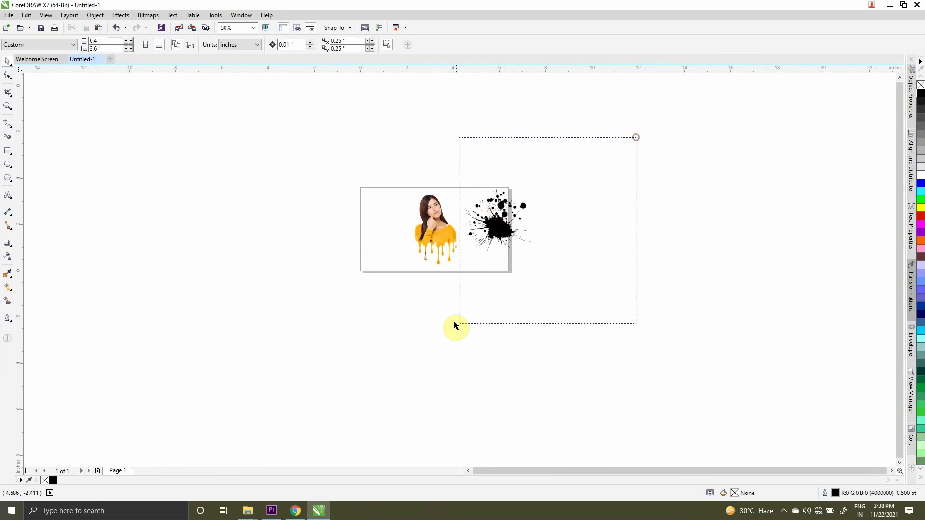
key(ctrl+g)
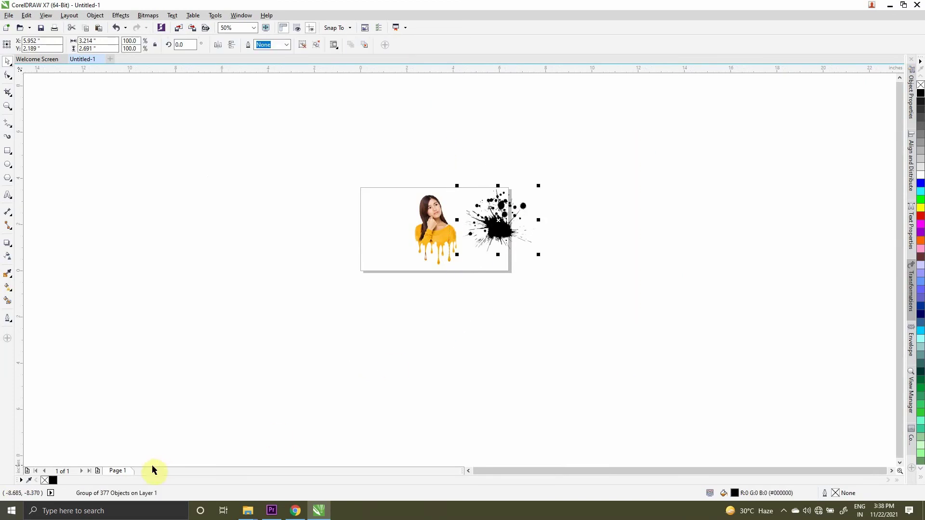
Step: Sample the sweater's yellow with the Color Eyedropper and fill the whole splatter group with it
scroll(515, 224, up, 2)
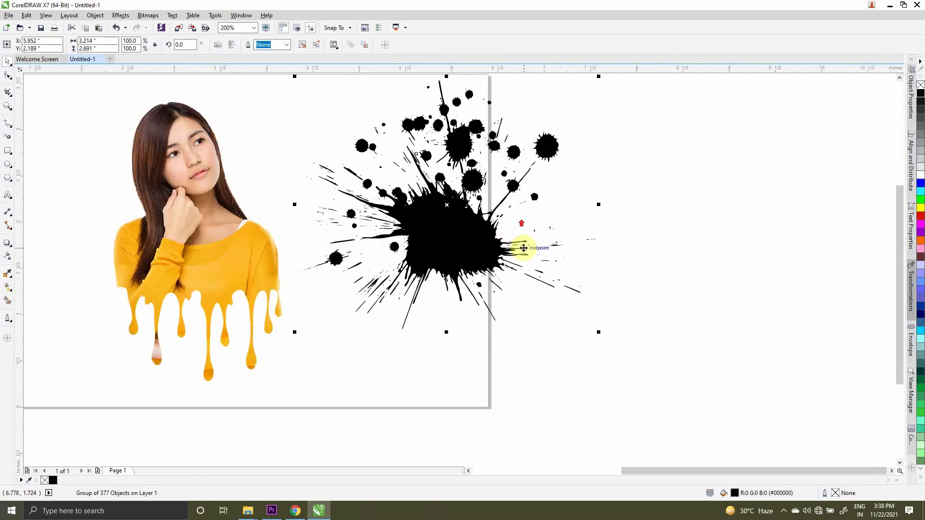
click(9, 273)
click(244, 268)
click(424, 231)
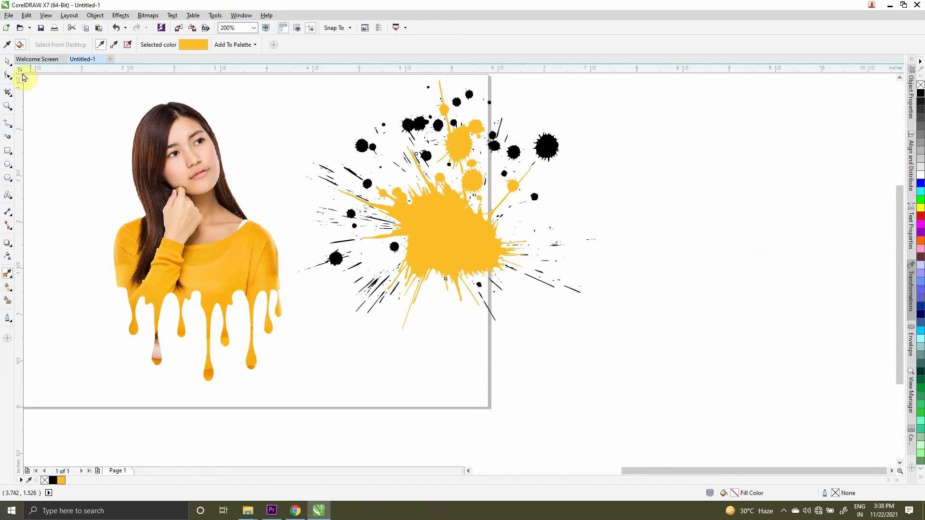
key(space)
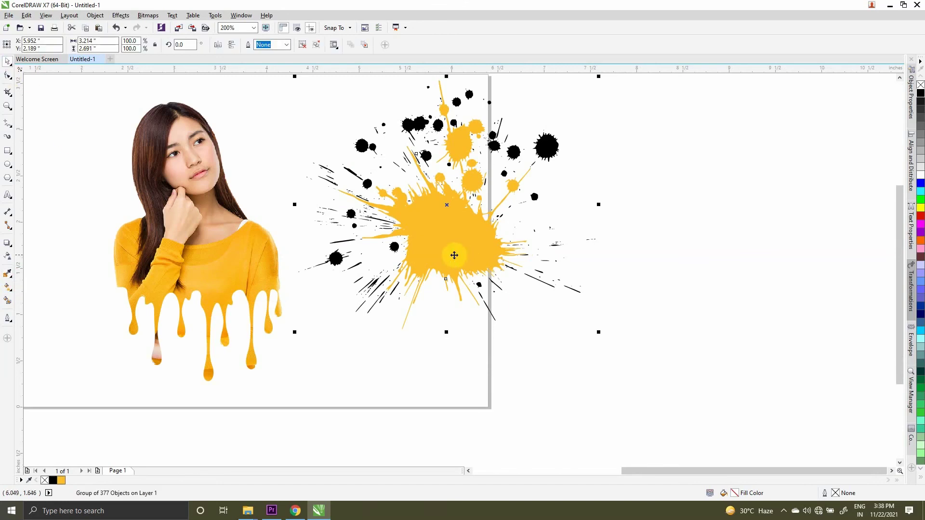
click(61, 480)
Step: Move the yellow splatter onto the woman and bring her photo to the front
scroll(471, 324, down, 2)
scroll(455, 310, up, 1)
drag(482, 302, 332, 296)
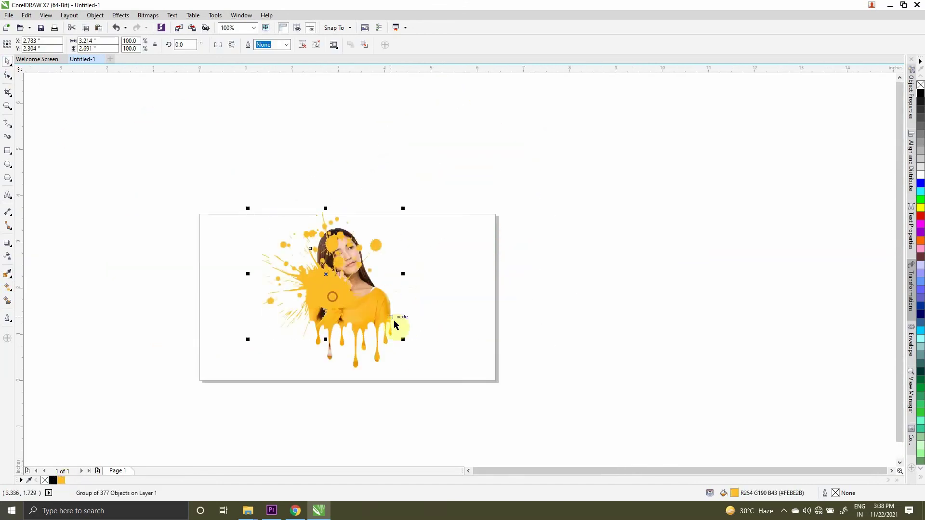
click(365, 324)
key(shift+Page_Up)
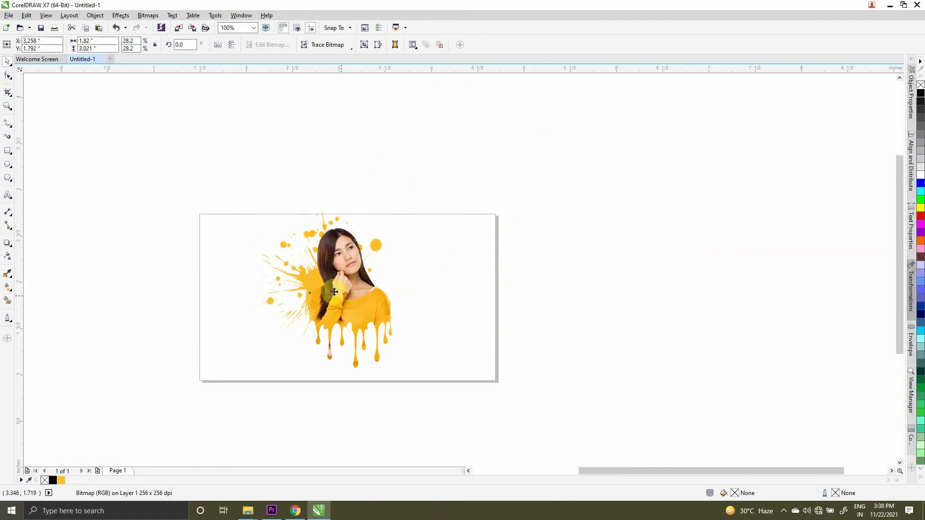
Step: Scale the splatter to 112.5% and position it behind the woman's head and left shoulder
scroll(338, 293, up, 2)
click(241, 255)
scroll(374, 283, down, 1)
click(430, 193)
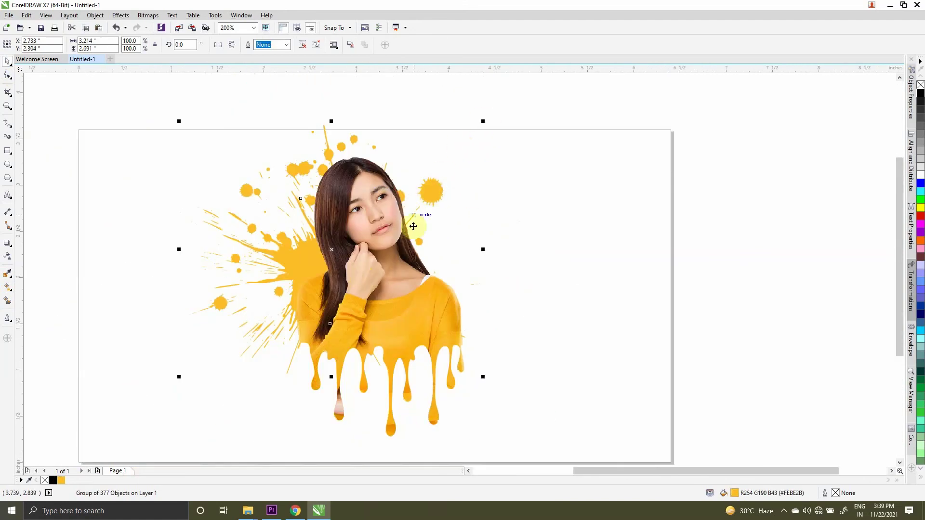
drag(262, 279, 243, 320)
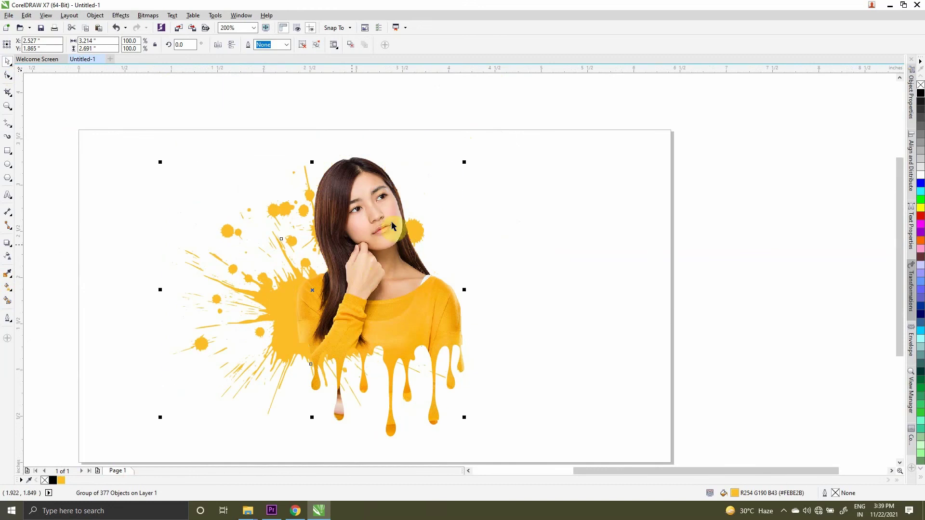
drag(469, 169, 505, 136)
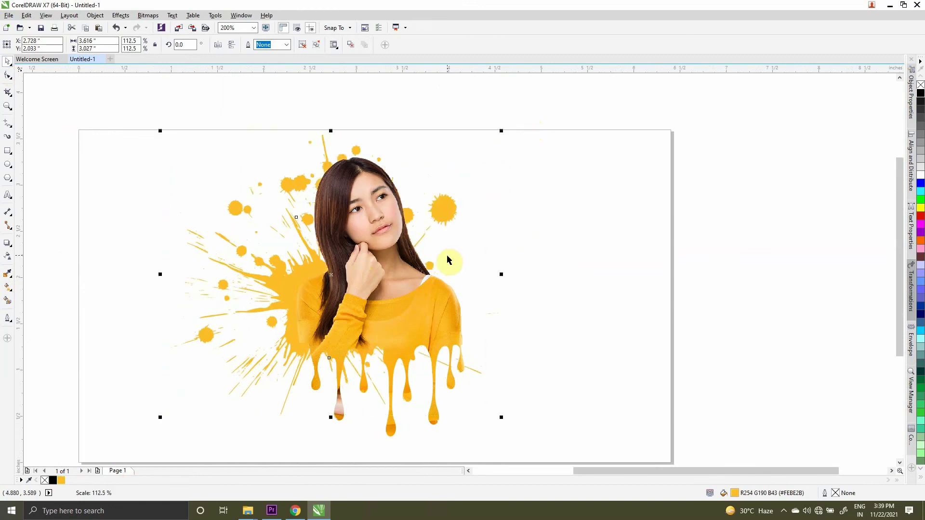
mouse_move(443, 214)
mouse_down()
mouse_move(477, 209)
mouse_move(441, 210)
mouse_move(449, 201)
mouse_up()
Step: Nudge the woman and the splatter together slightly down the page
shift+click(350, 314)
key(Down)
key(Down)
key(Down)
key(Down)
key(Down)
key(Down)
key(Down)
key(Down)
key(Down)
key(Down)
key(Down)
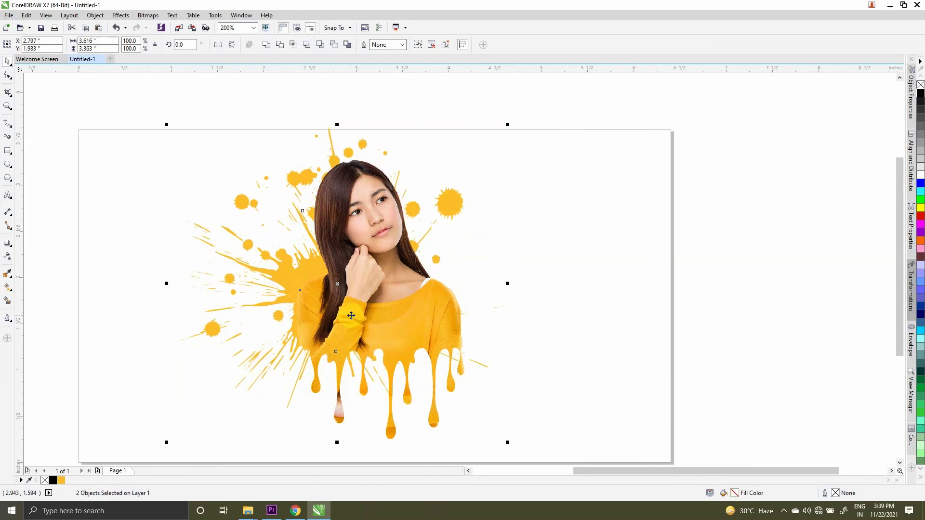
drag(350, 316, 351, 316)
click(650, 388)
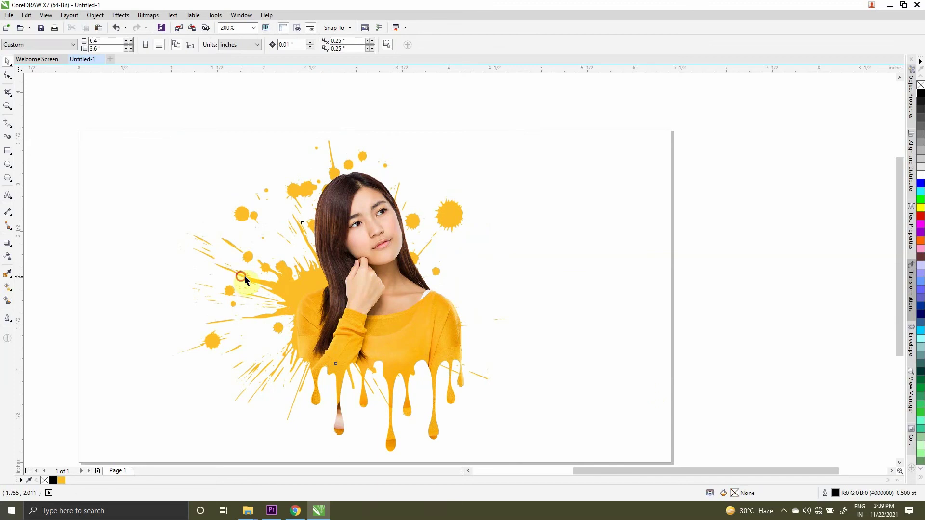
Step: Shift the splatter group slightly to the left behind the woman
click(243, 278)
ctrl+click(282, 282)
click(504, 265)
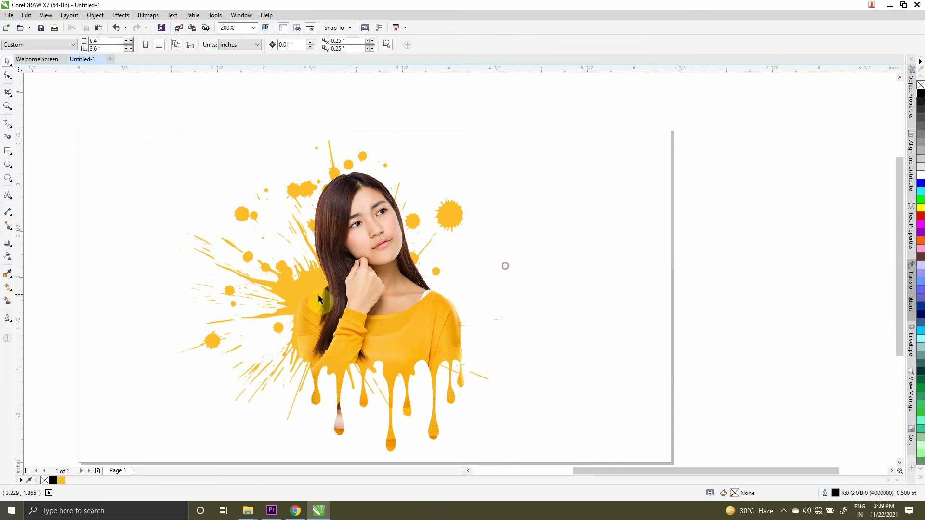
click(293, 281)
drag(279, 279, 254, 289)
scroll(459, 341, down, 1)
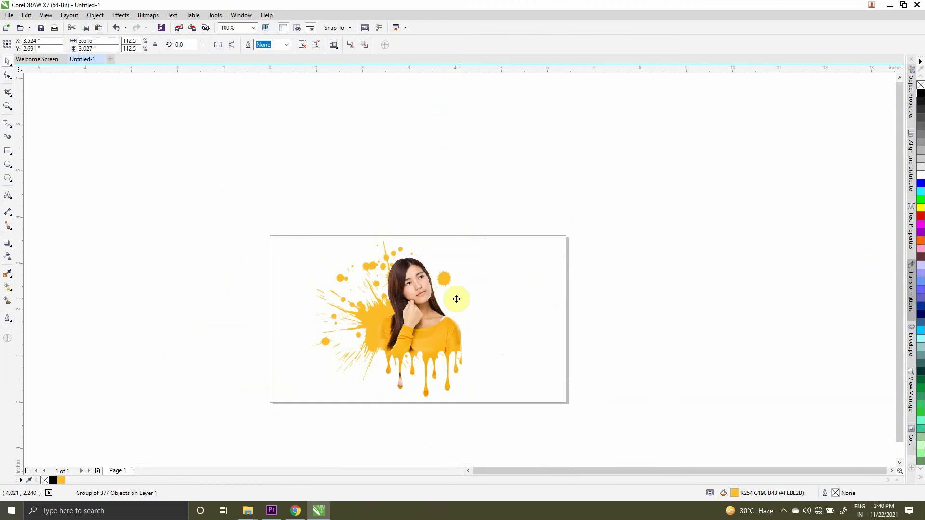
click(457, 299)
scroll(440, 306, up, 2)
scroll(535, 324, down, 2)
scroll(384, 324, up, 1)
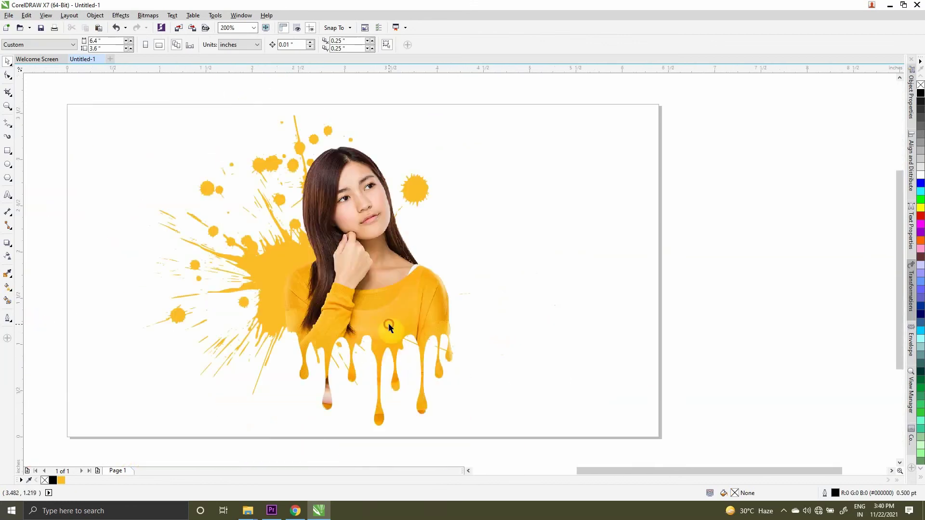
Step: Add a drop shadow to the woman's photo with feathering 5 and offsets of 0.011 and -0.011 inches
click(385, 325)
click(7, 248)
drag(398, 284, 460, 376)
scroll(462, 399, up, 1)
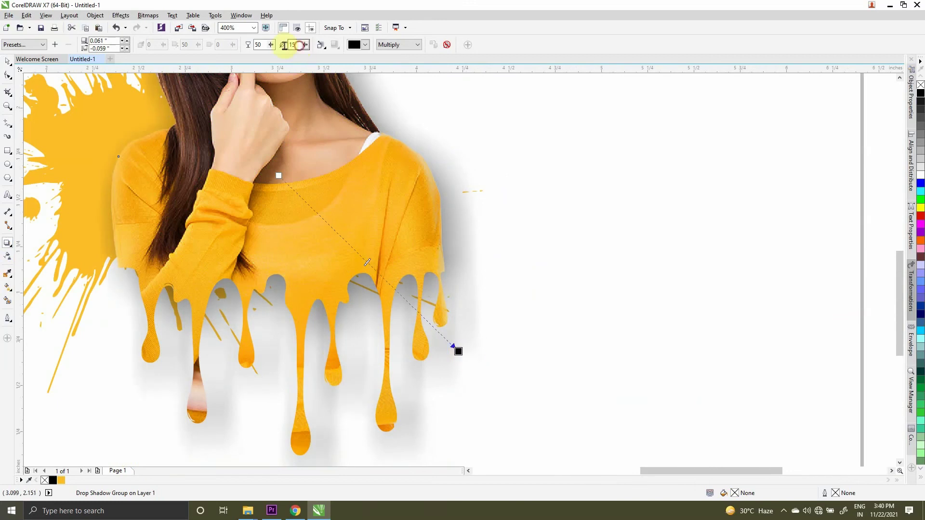
text(5)
key(Return)
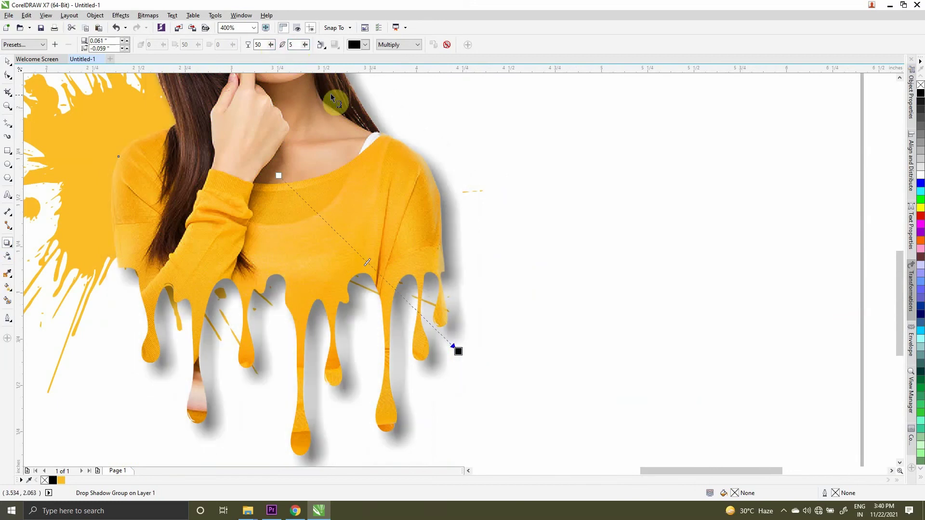
drag(458, 351, 450, 344)
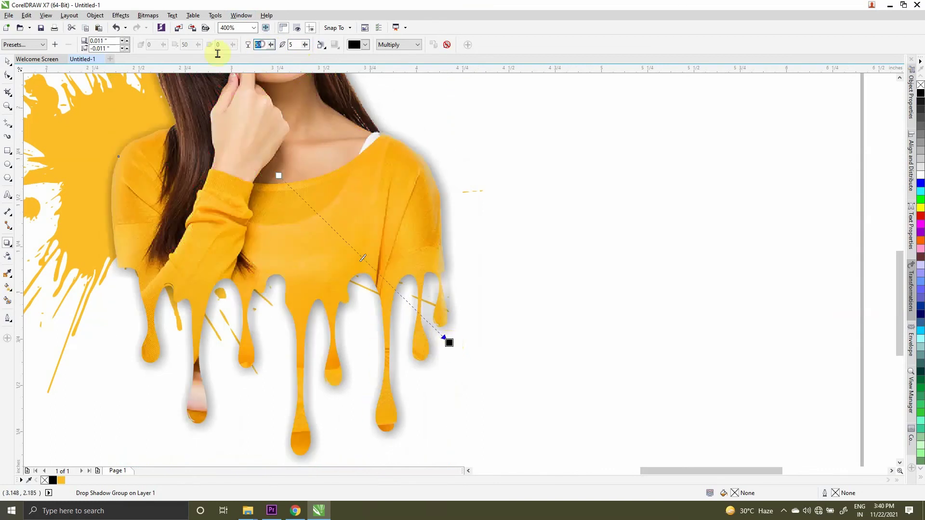
Step: Test the drop shadow at opacities of 10, 100 and 9, and settle on 50
text(10)
key(Return)
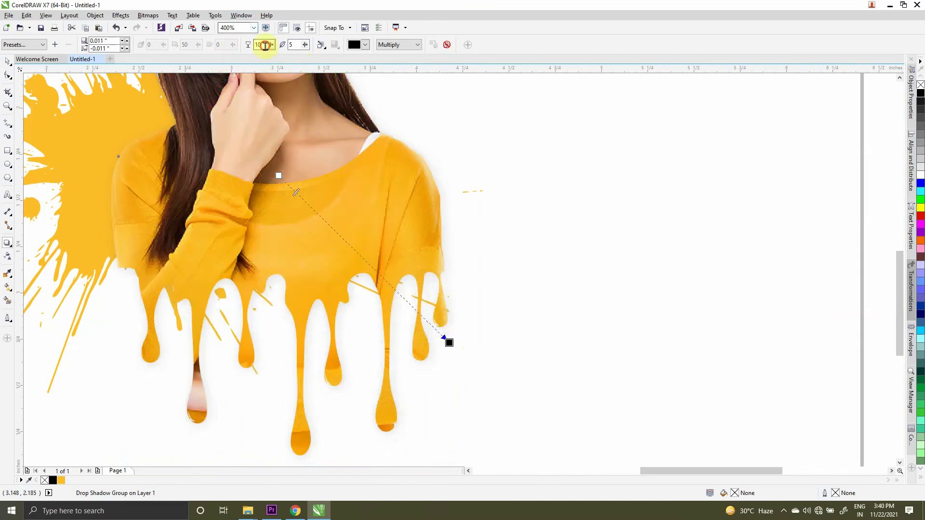
text(100)
key(Return)
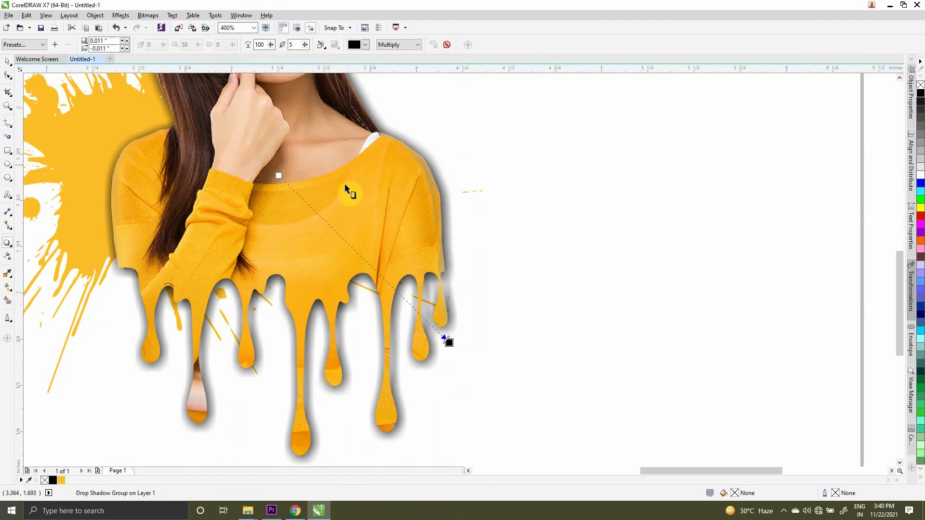
drag(249, 48, 230, 48)
text(9)
key(Return)
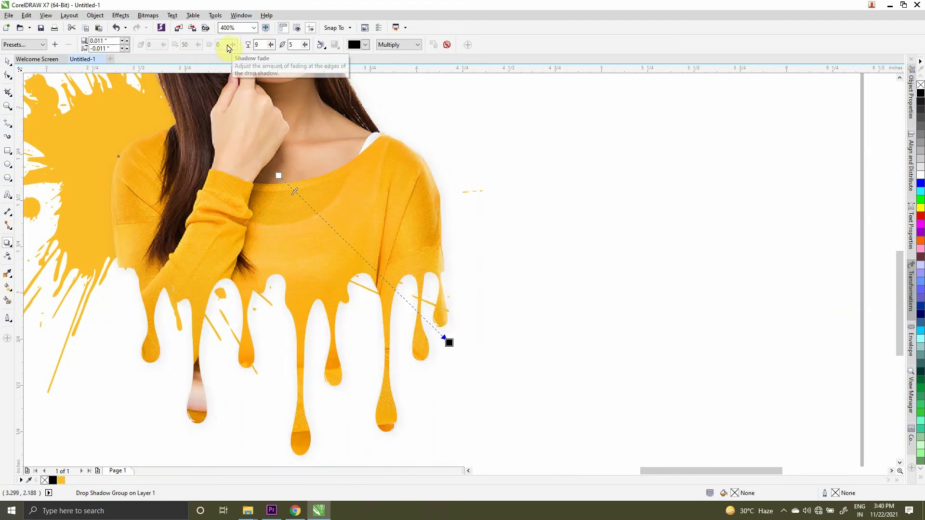
text(50)
key(Return)
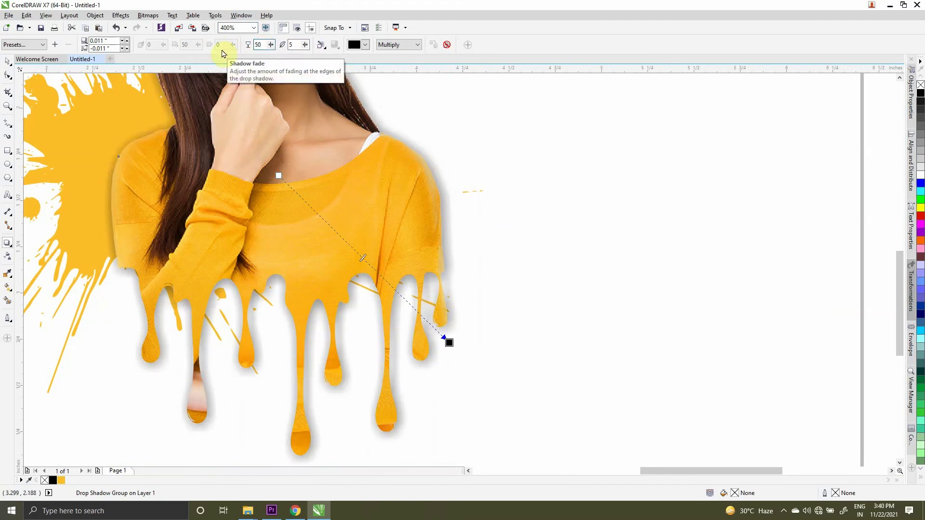
Step: Try yellow as the drop shadow's colour on the woman's photo, and undo the change
click(369, 47)
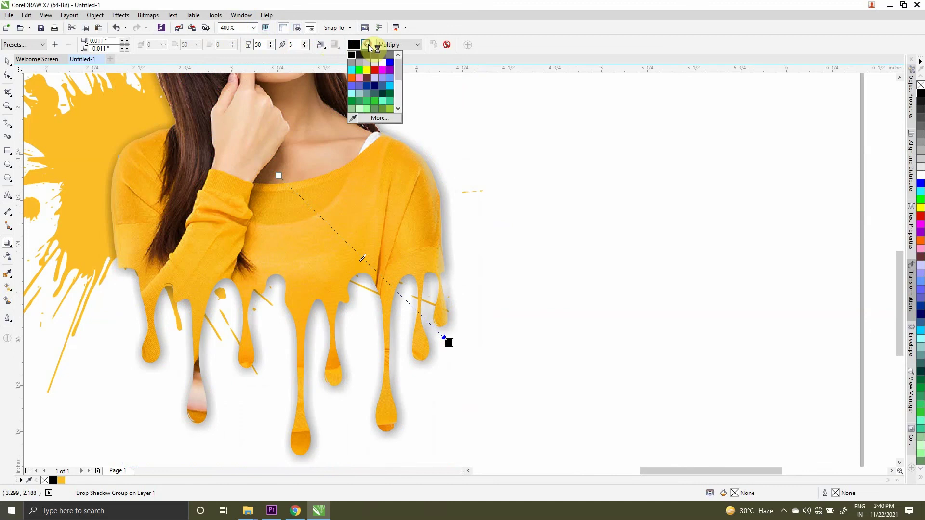
click(370, 75)
scroll(465, 264, down, 1)
scroll(465, 264, down, 2)
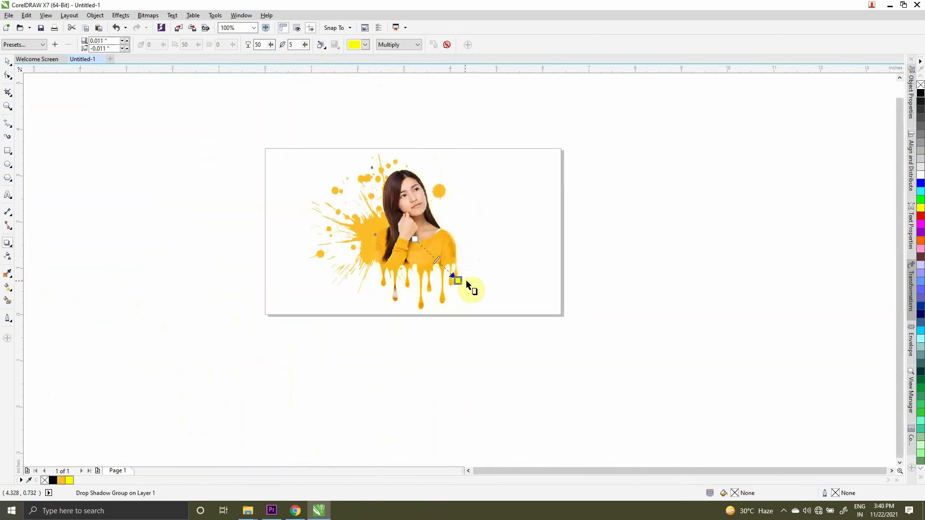
scroll(467, 280, up, 2)
scroll(449, 278, down, 2)
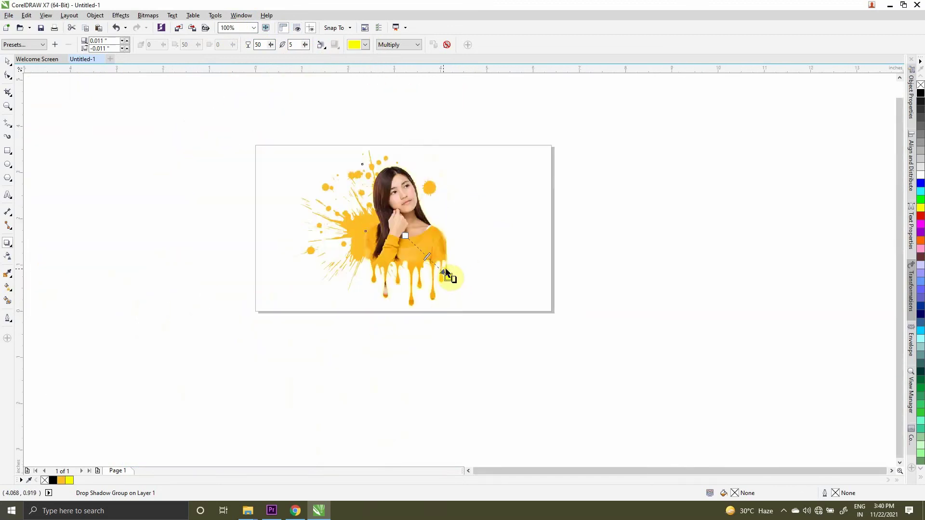
scroll(446, 276, up, 2)
key(ctrl+z)
key(ctrl+z)
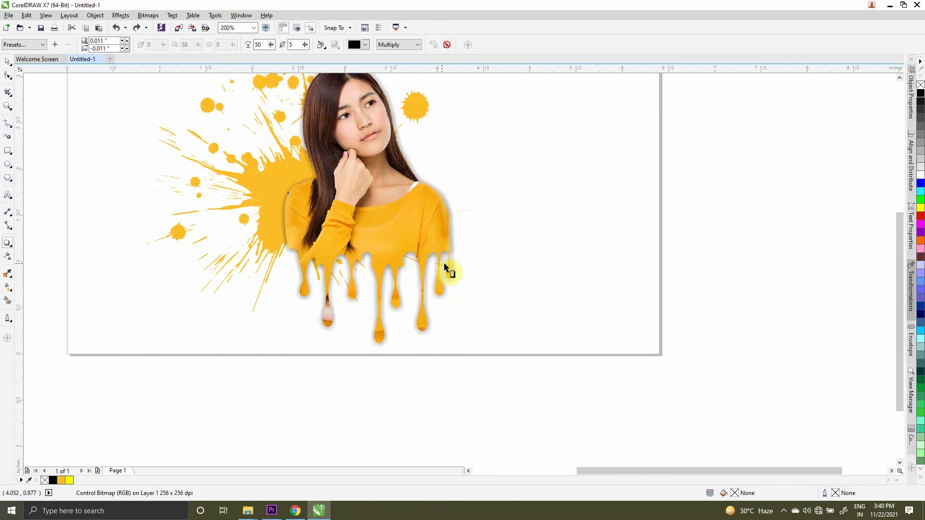
Step: Add a page-sized 6.4 × 3.6 inch rectangle behind the artwork and remove its outline
click(10, 62)
scroll(373, 295, down, 1)
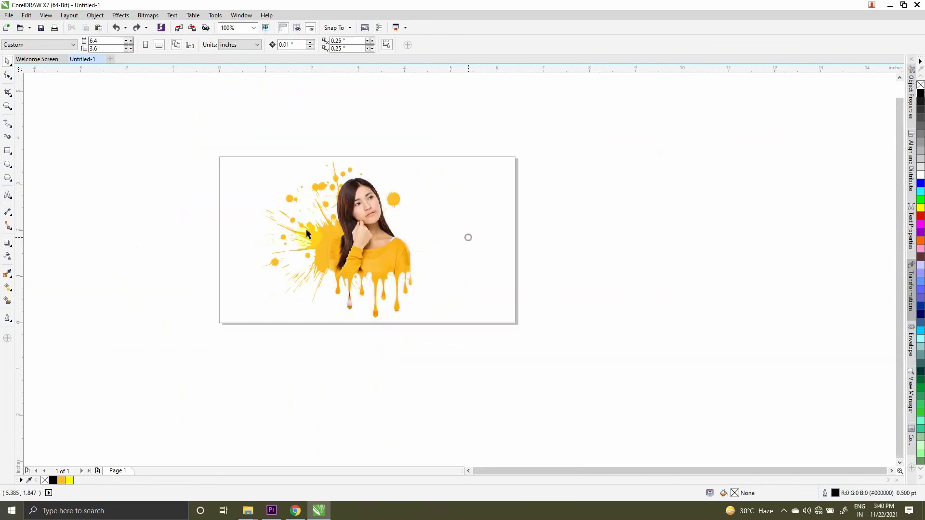
double_click(9, 155)
click(138, 240)
click(9, 63)
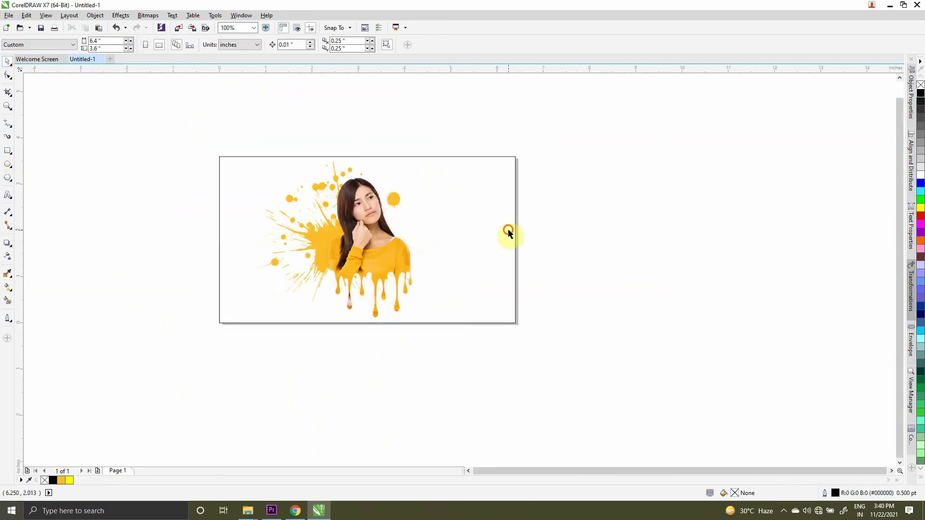
click(515, 233)
right_click(920, 86)
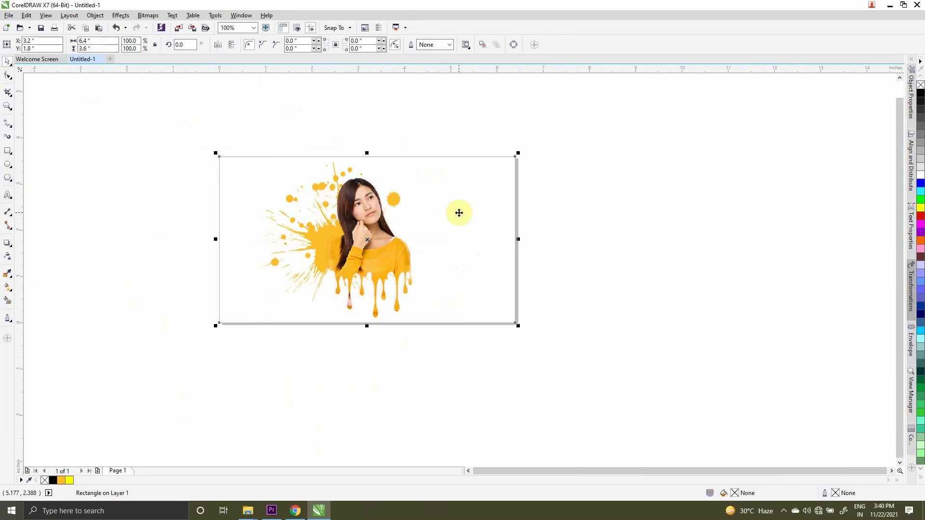
Step: Test magenta, several greys and black as the background rectangle's fill, and settle on light grey #E6E6E6
click(921, 225)
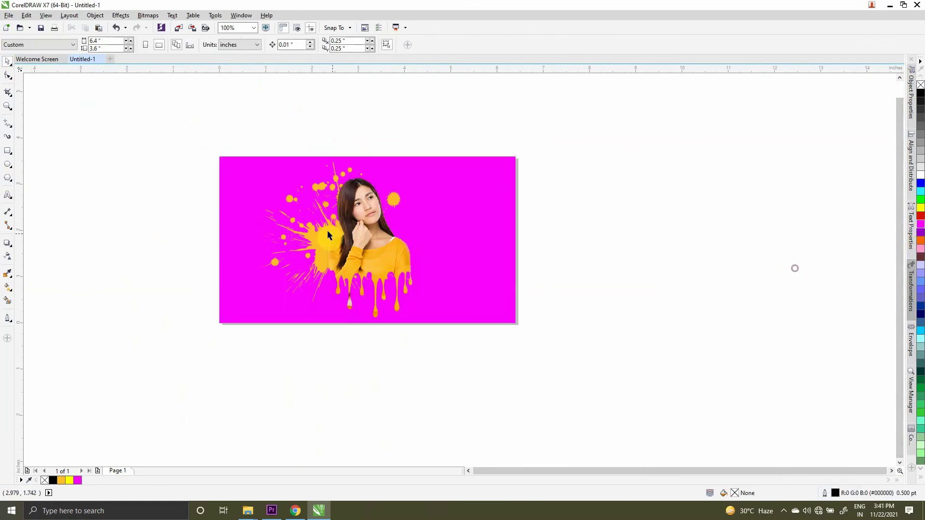
scroll(558, 252, up, 1)
click(920, 167)
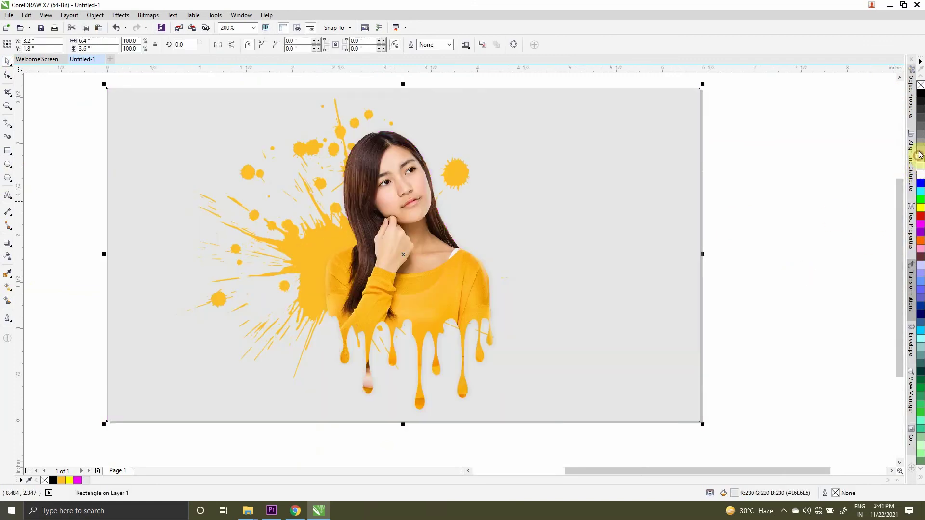
click(920, 159)
click(921, 134)
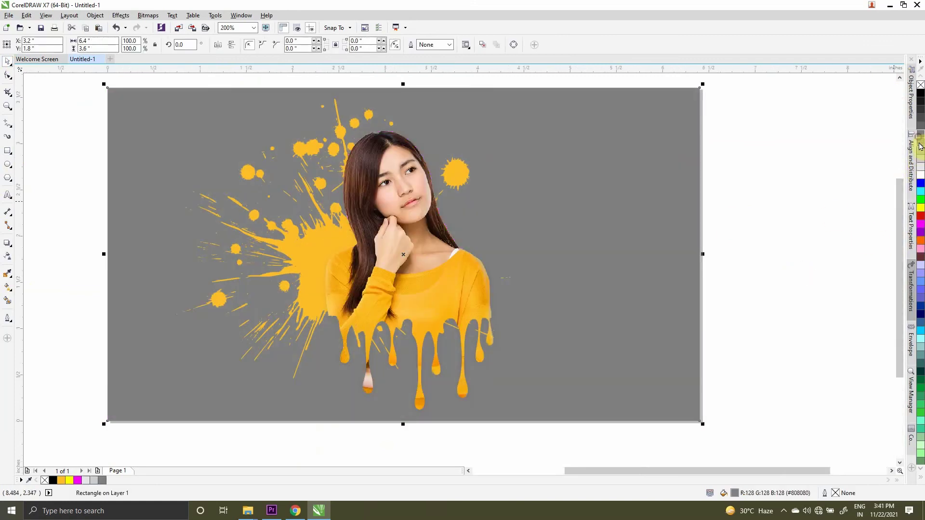
click(920, 98)
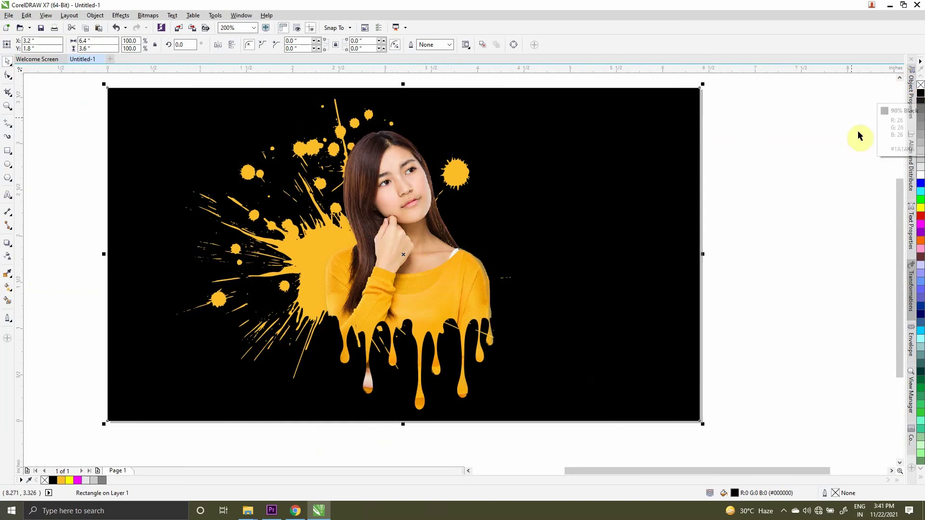
click(922, 110)
click(921, 167)
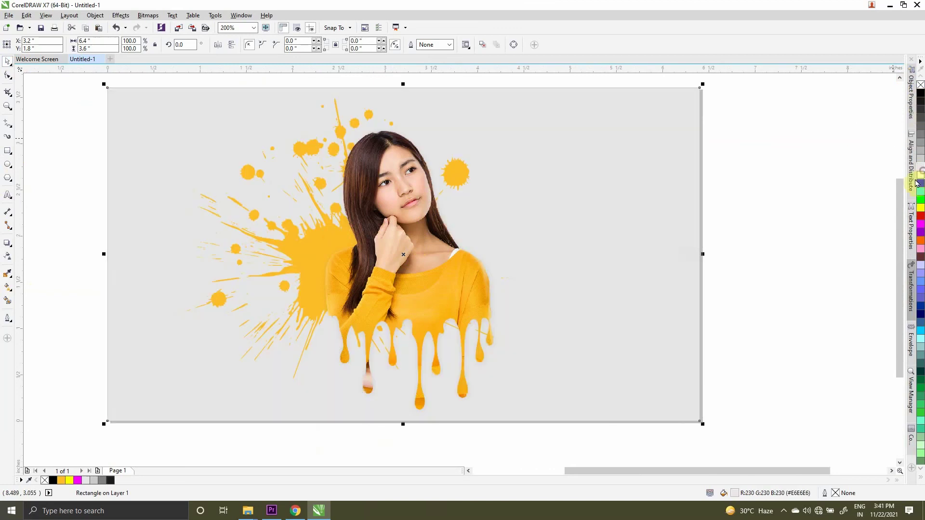
Step: Fit the whole page in the view to examine the artwork against its background
click(837, 268)
click(152, 221)
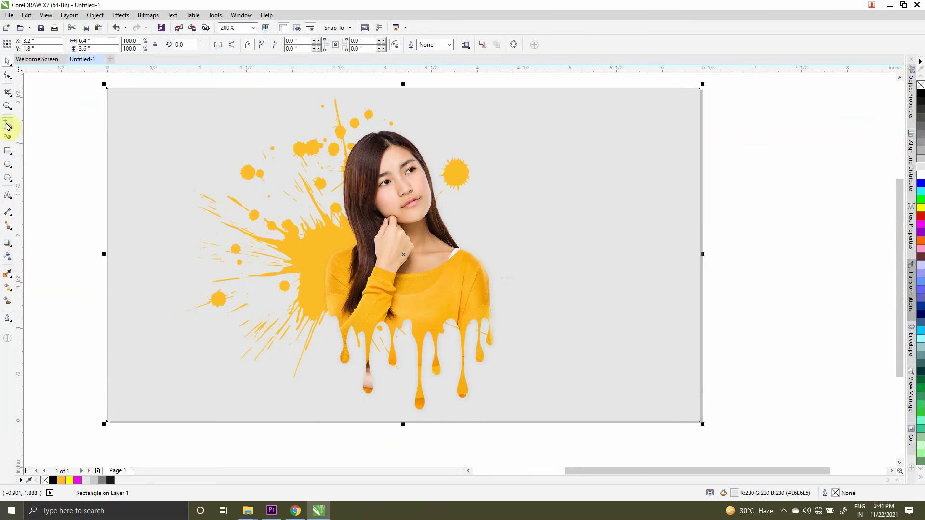
click(8, 106)
click(142, 45)
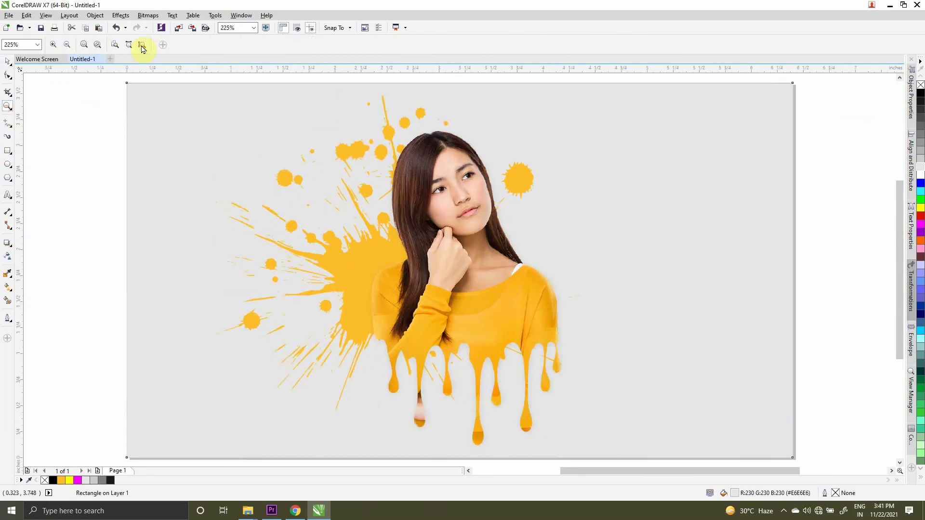